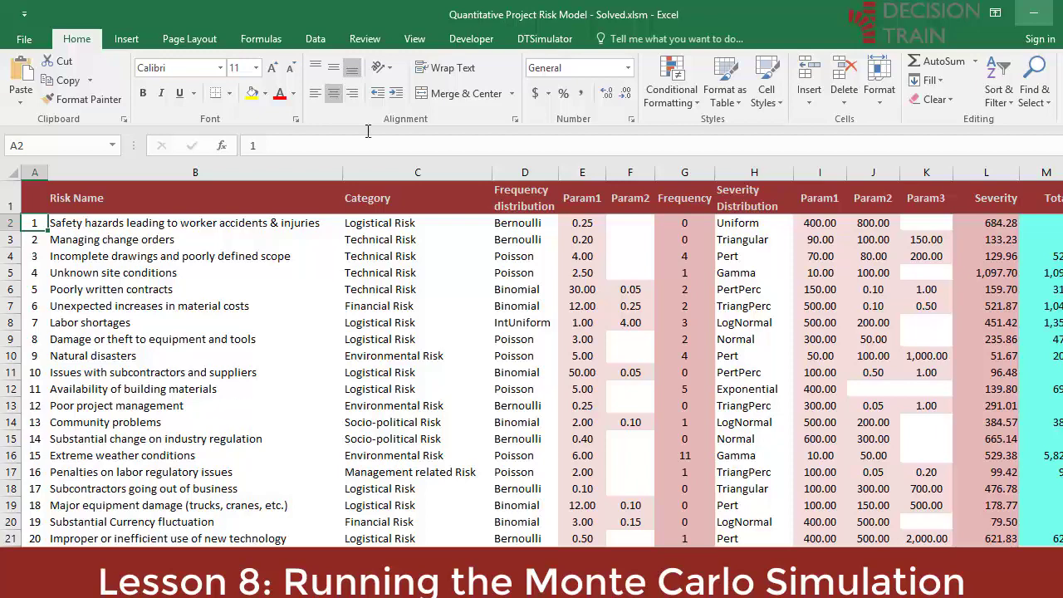
Show the DTSimulator add-in's commands on the ribbon for the risk register.
click(534, 41)
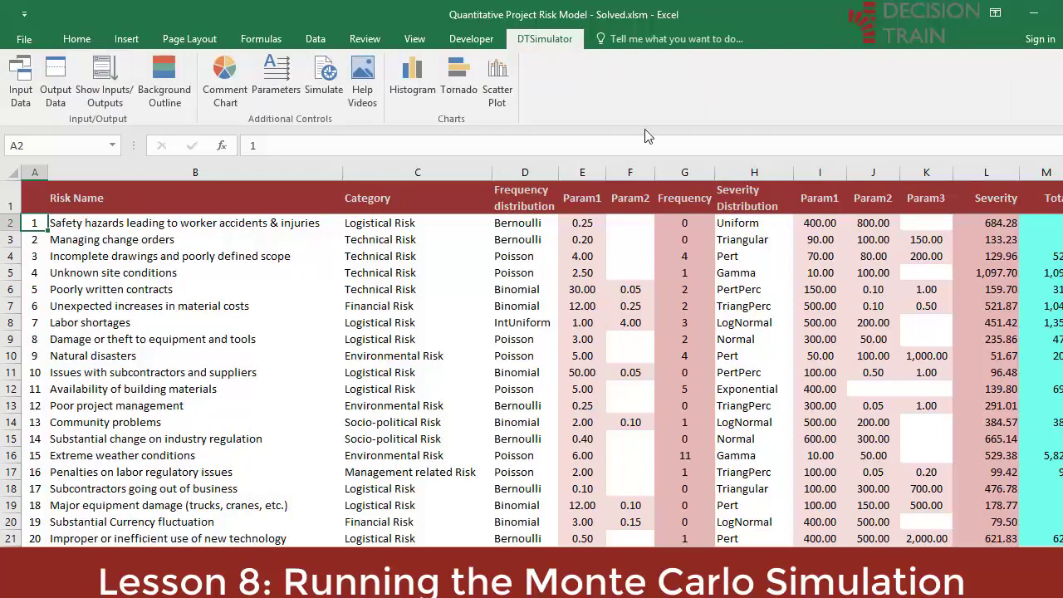
Inspect the eval-based frequency formula in G2 of the Frequency column.
click(688, 170)
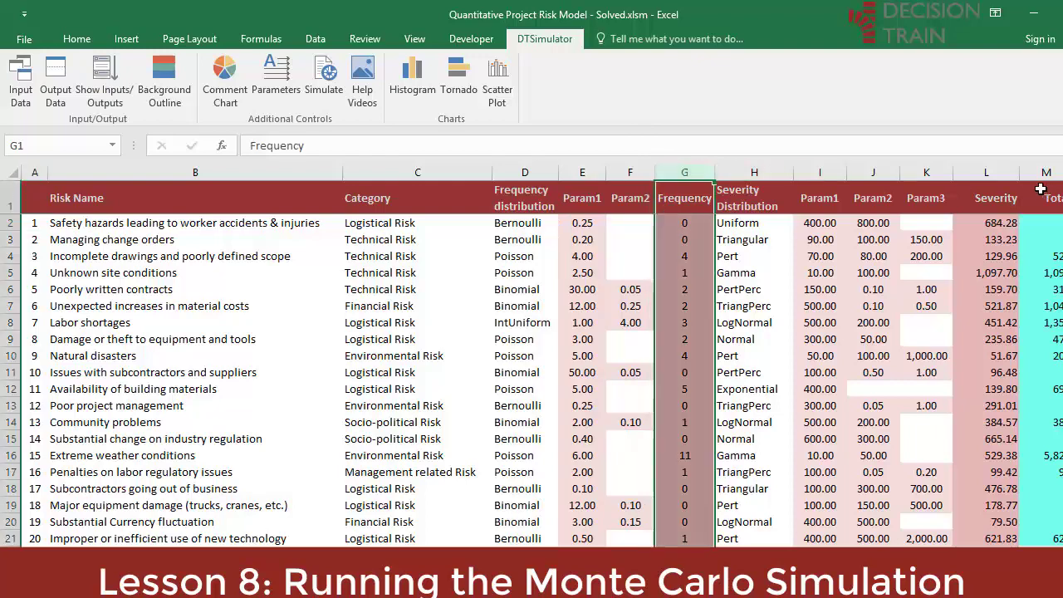
click(990, 172)
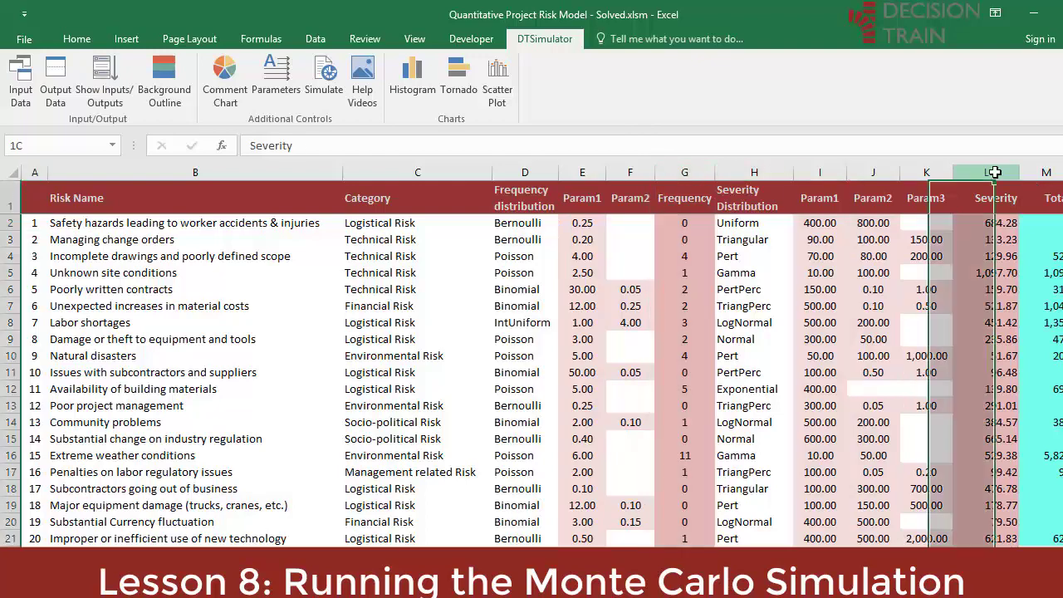
click(696, 222)
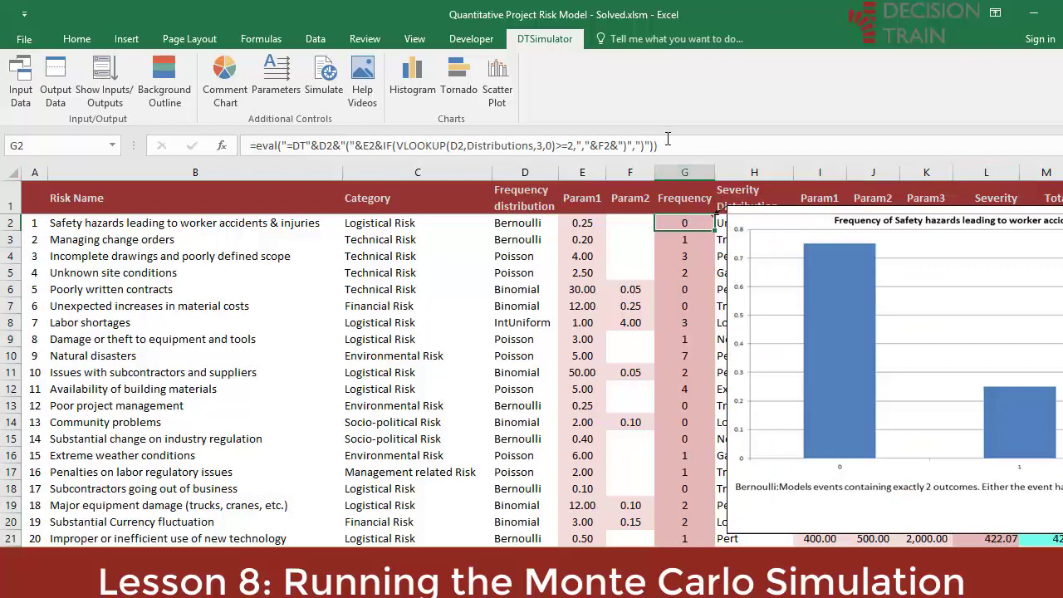
triple_click(290, 146)
key(Escape)
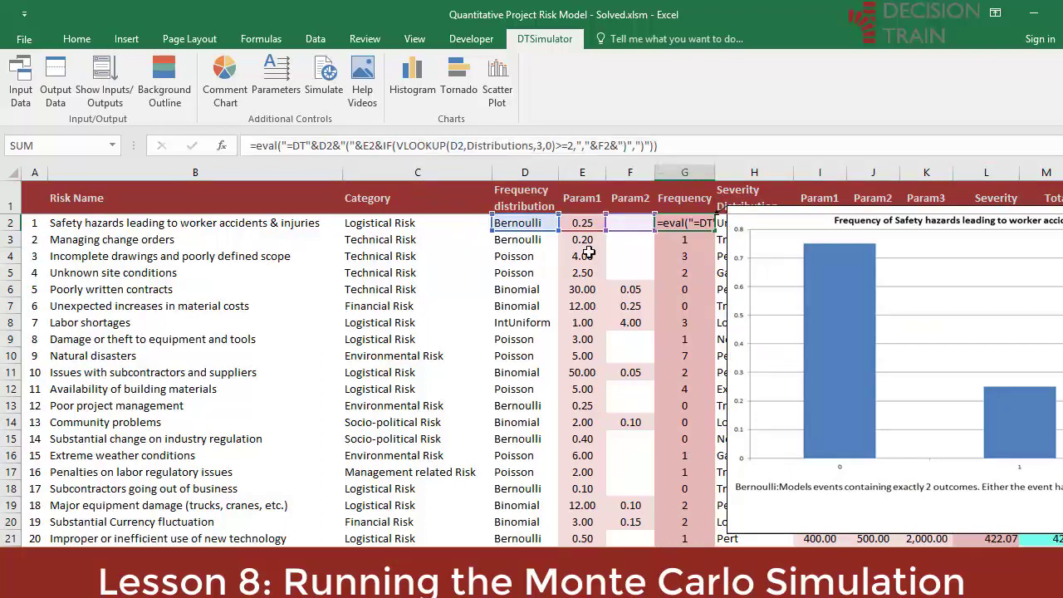
Inspect the eval-based severity formula in L2 of the Severity column.
scroll(716, 216, right, 3)
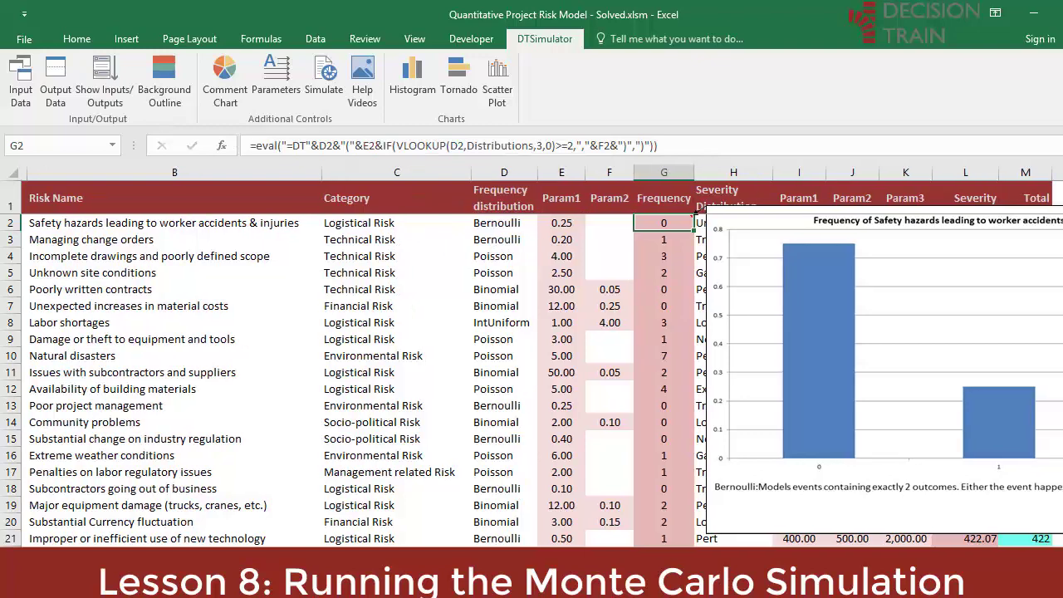
click(508, 173)
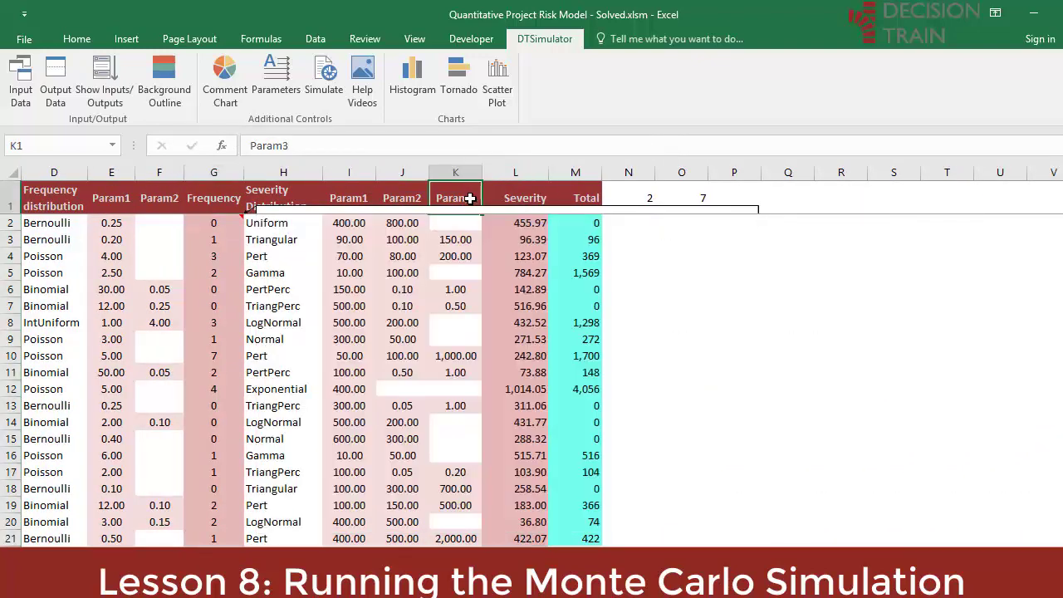
click(538, 222)
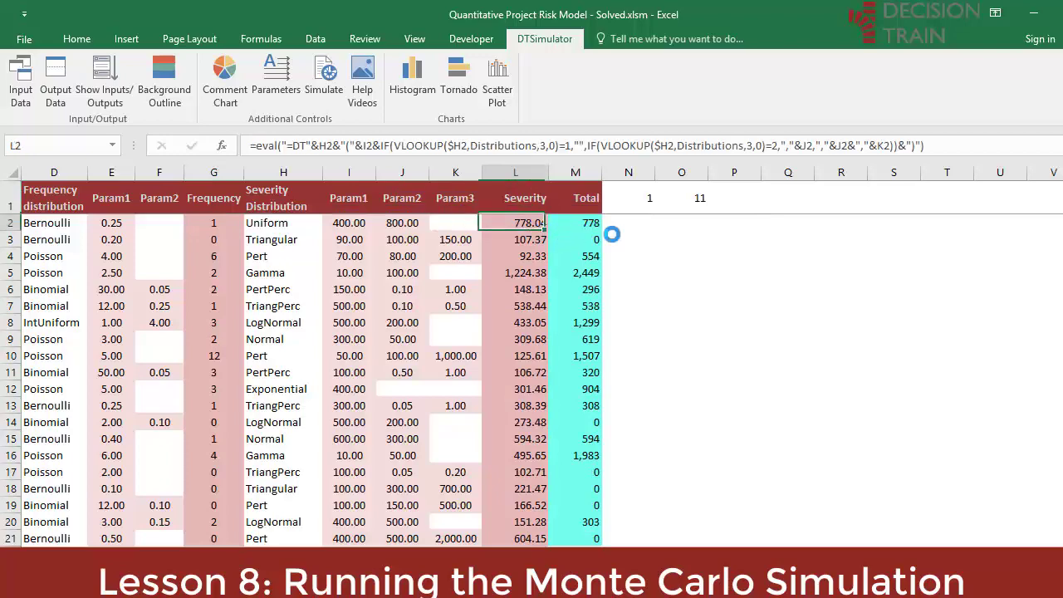
key(F2)
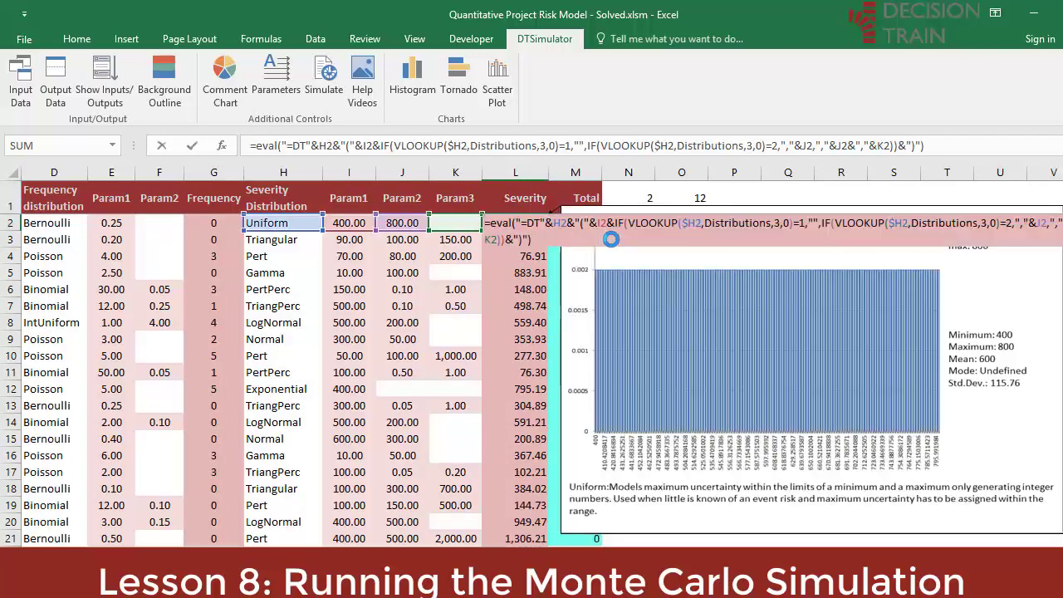
key(Escape)
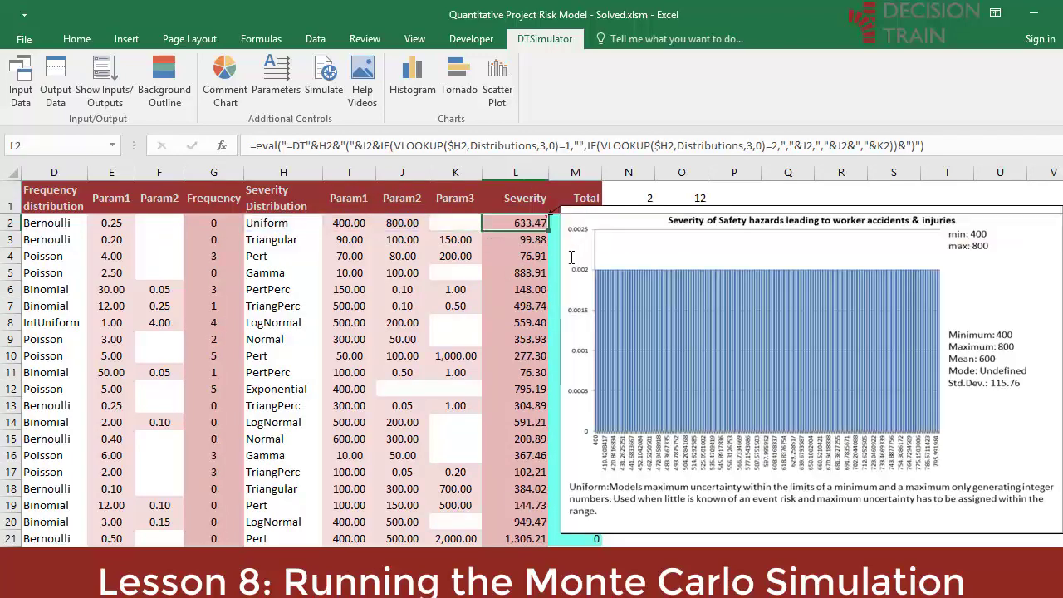
Select cell G2 so its frequency formula can be replaced.
click(216, 222)
click(173, 227)
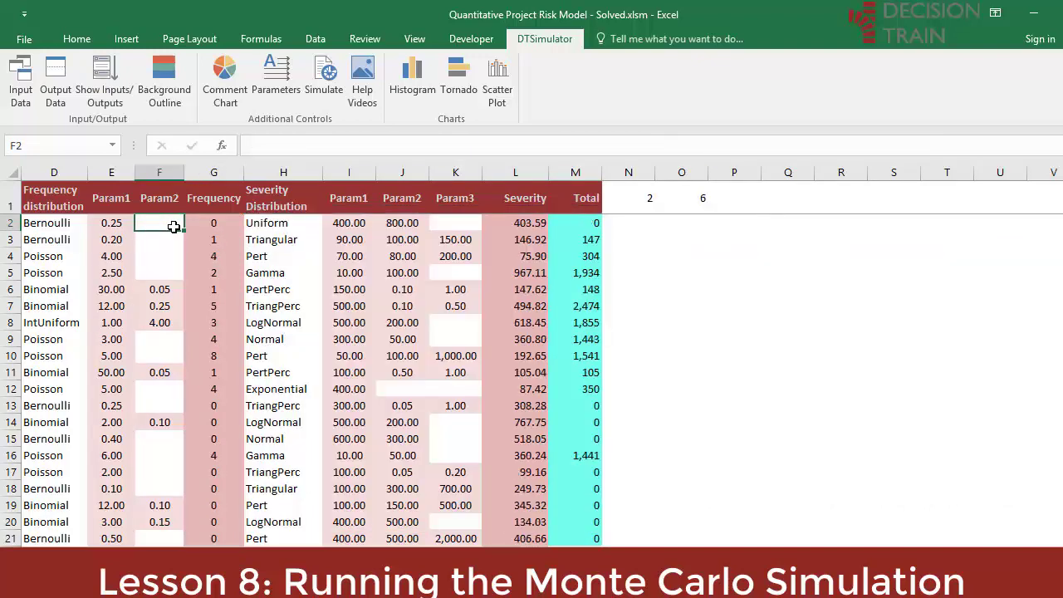
click(213, 226)
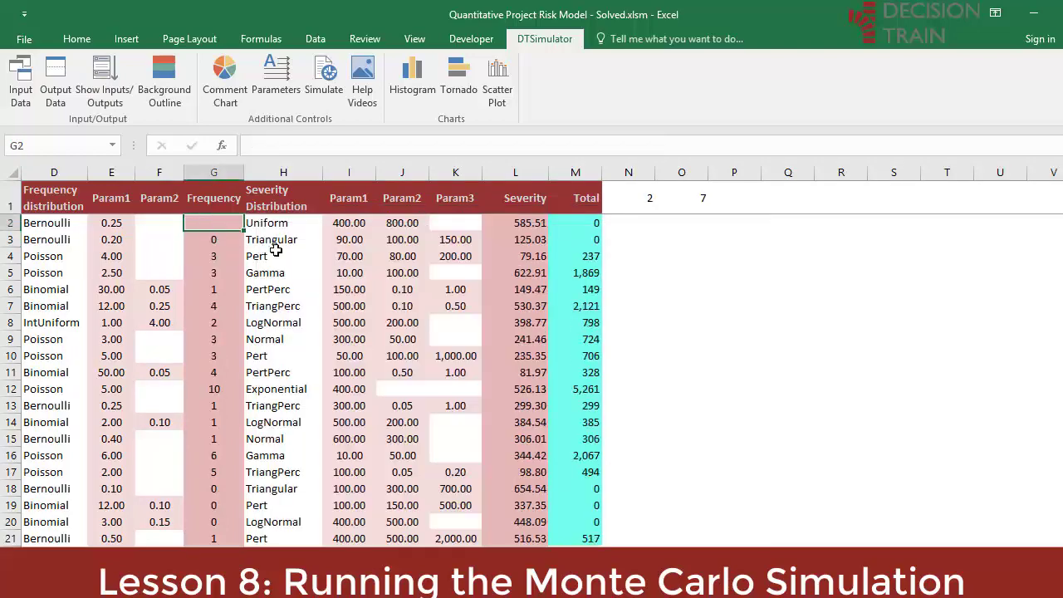
Enter =DTBernoulli(E2) in G2 and review its function name and E2 argument.
text(=)
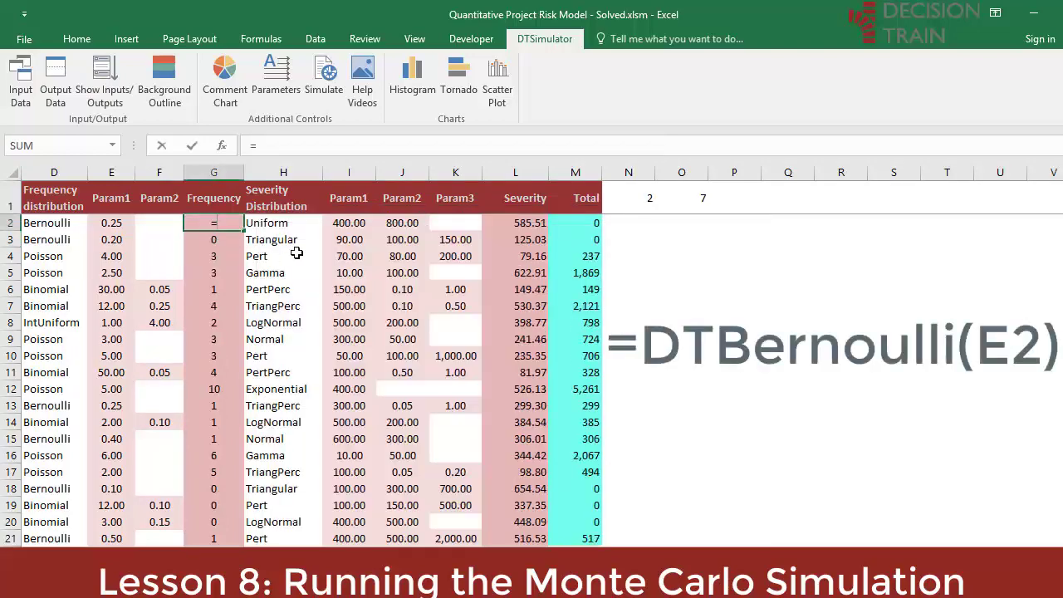
text(dtbern)
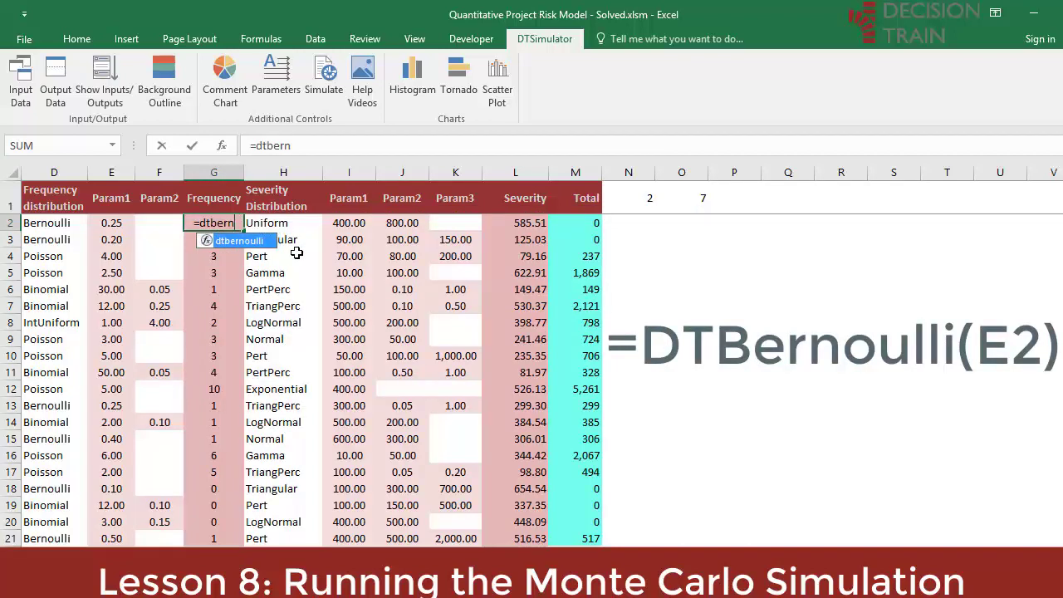
text(oulli()
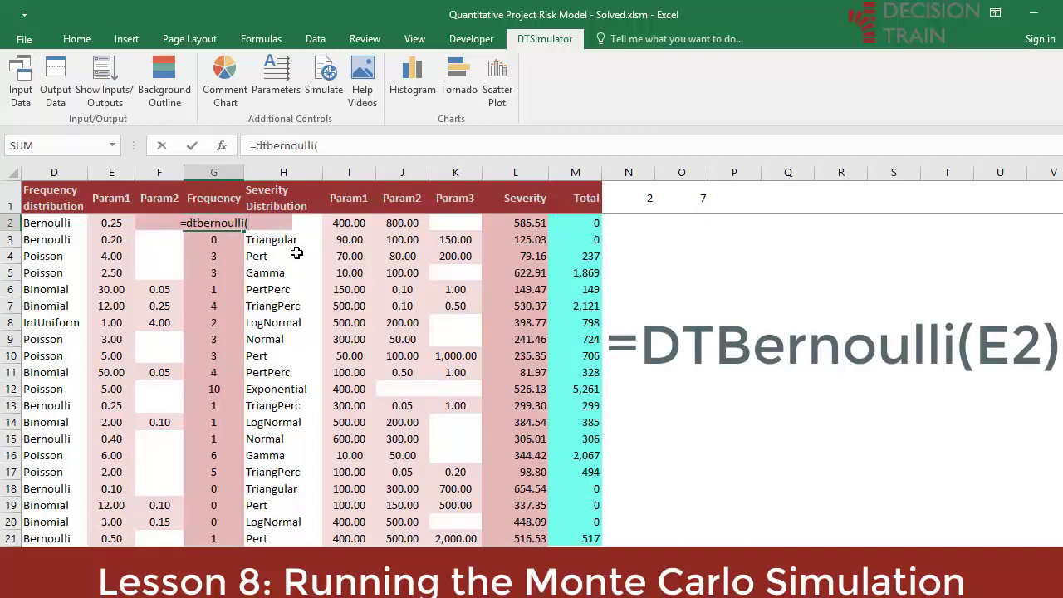
text(e2))
key(ctrl+Return)
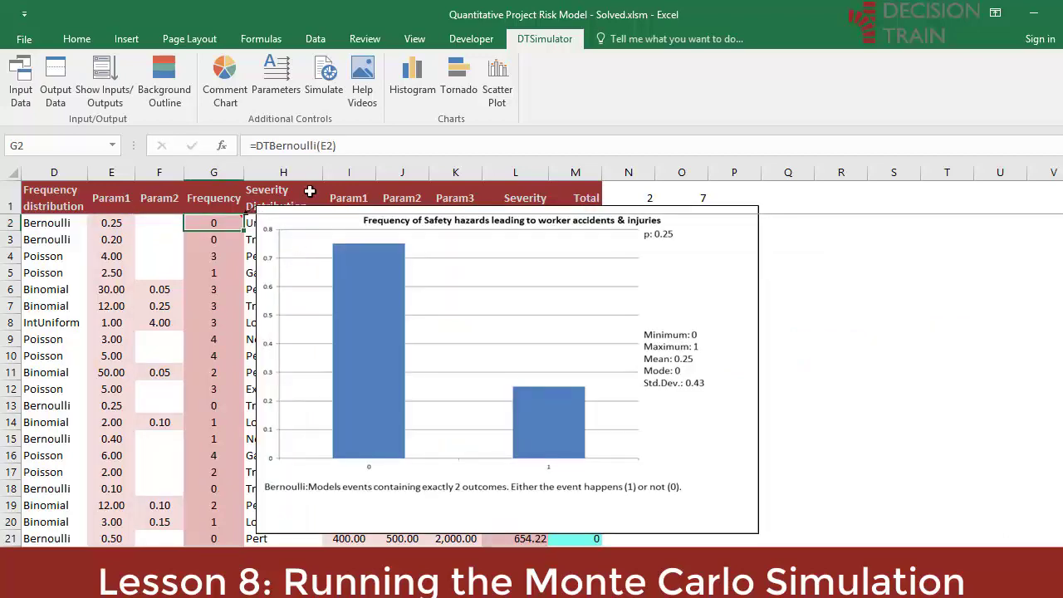
click(356, 146)
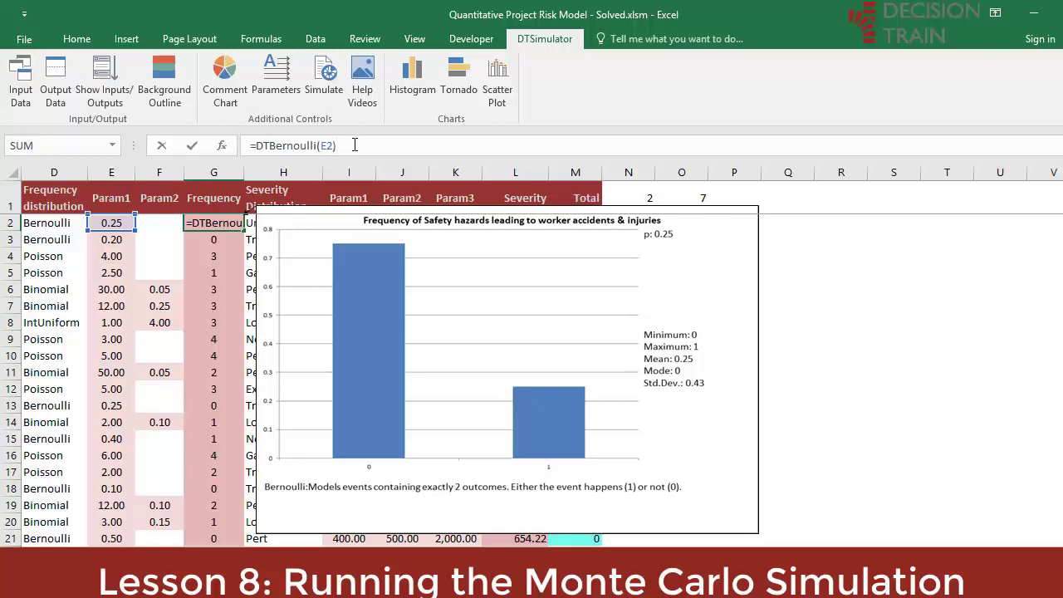
drag(256, 146, 318, 145)
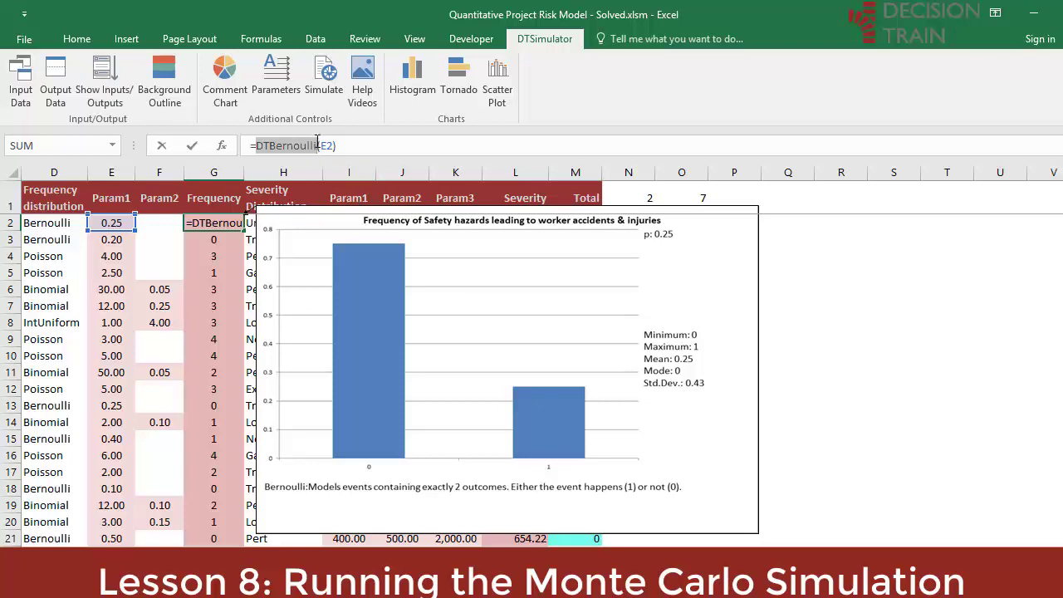
double_click(324, 145)
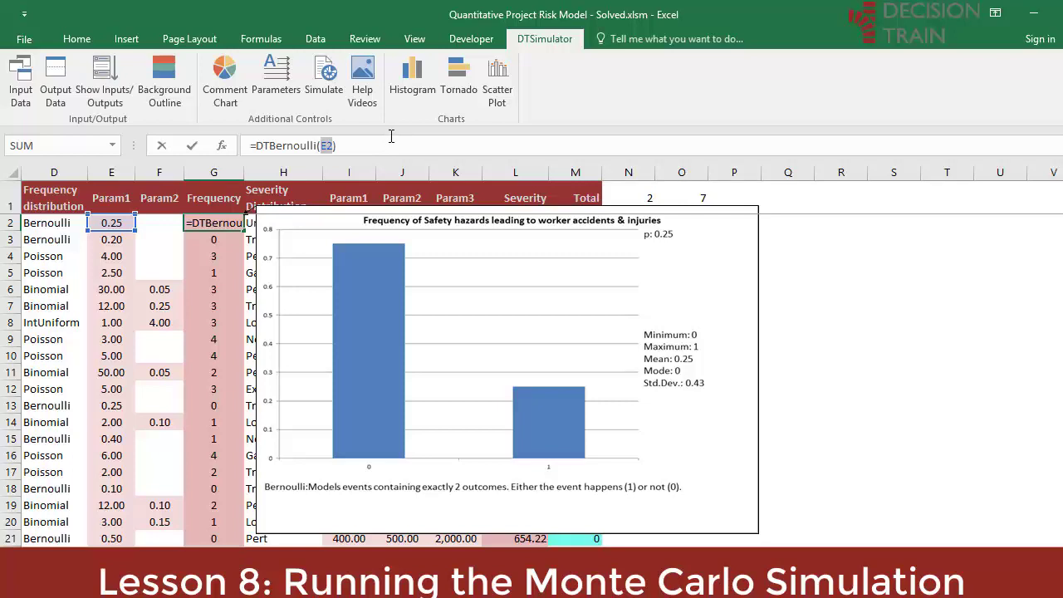
key(Escape)
key(Left)
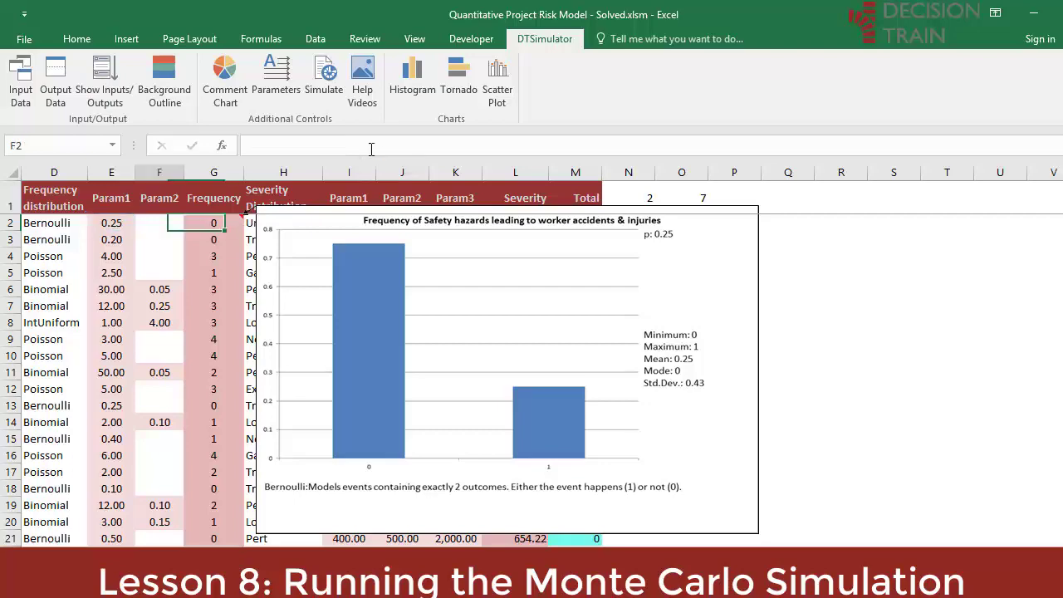
Recalculate the sheet several times with F9 and select severity cell L2.
key(F9)
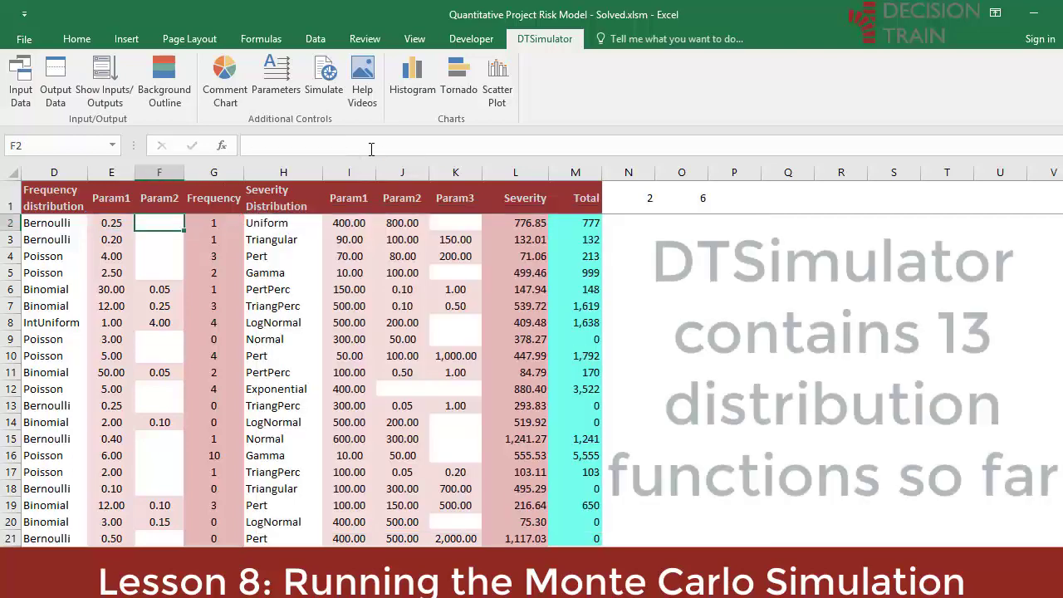
click(535, 224)
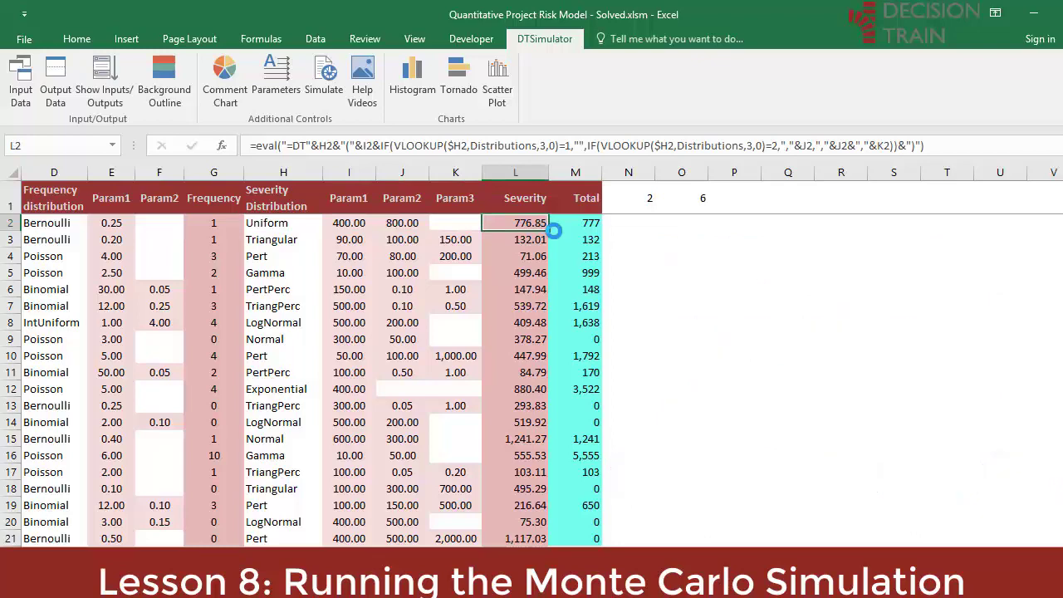
key(F9)
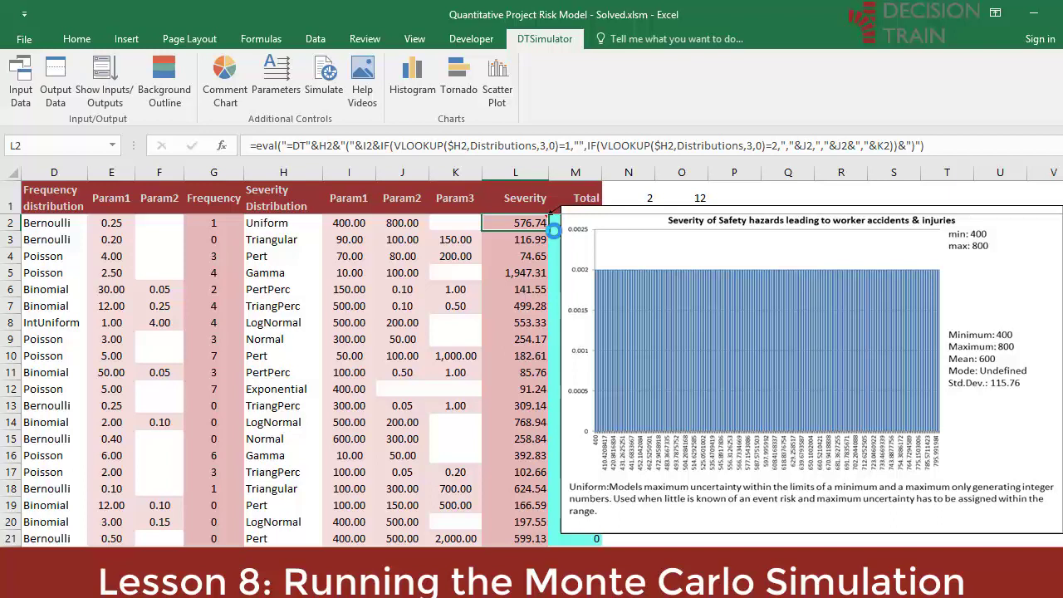
key(F9)
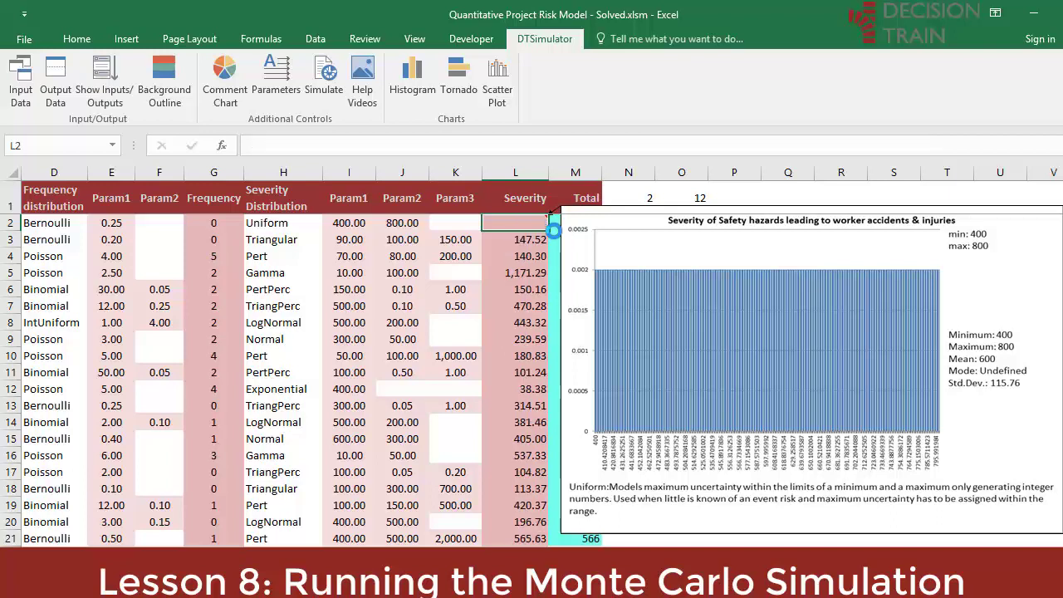
key(F9)
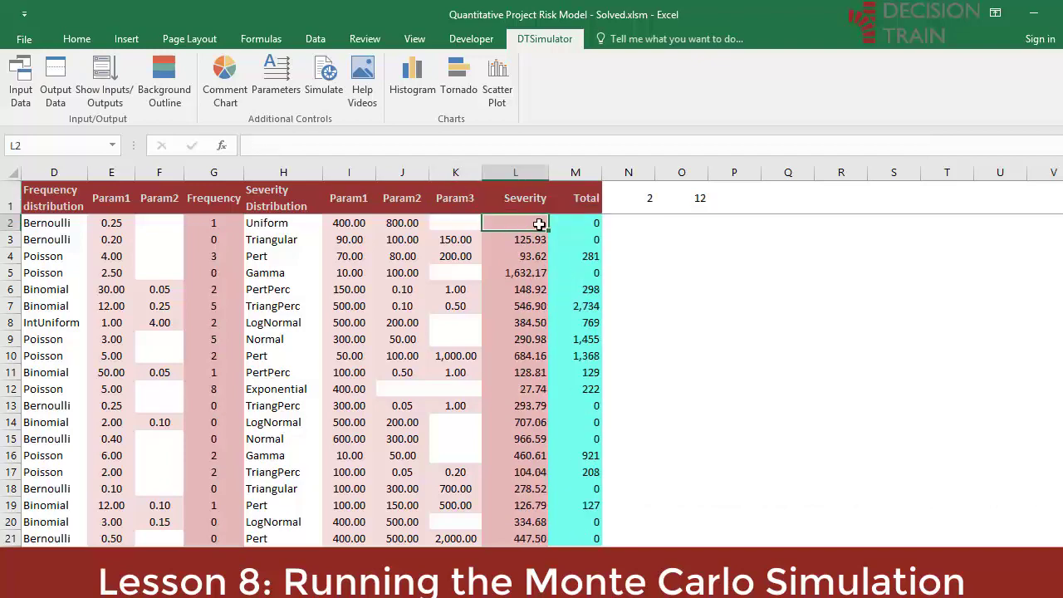
Enter =DTUniform(I2,J2) in L2 for a 400–800 uniform severity.
text(=d)
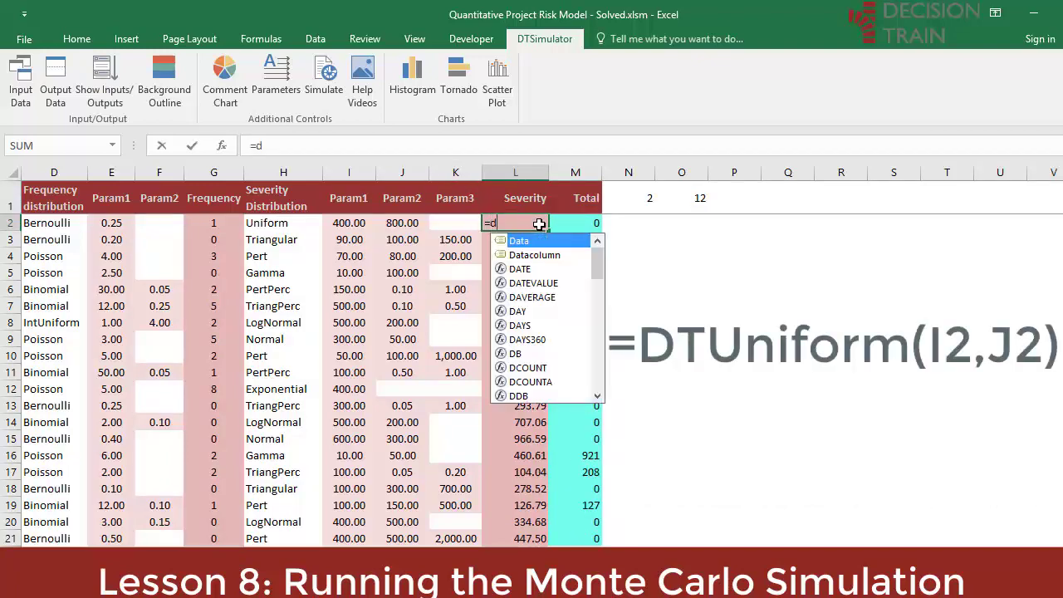
text(tuniform()
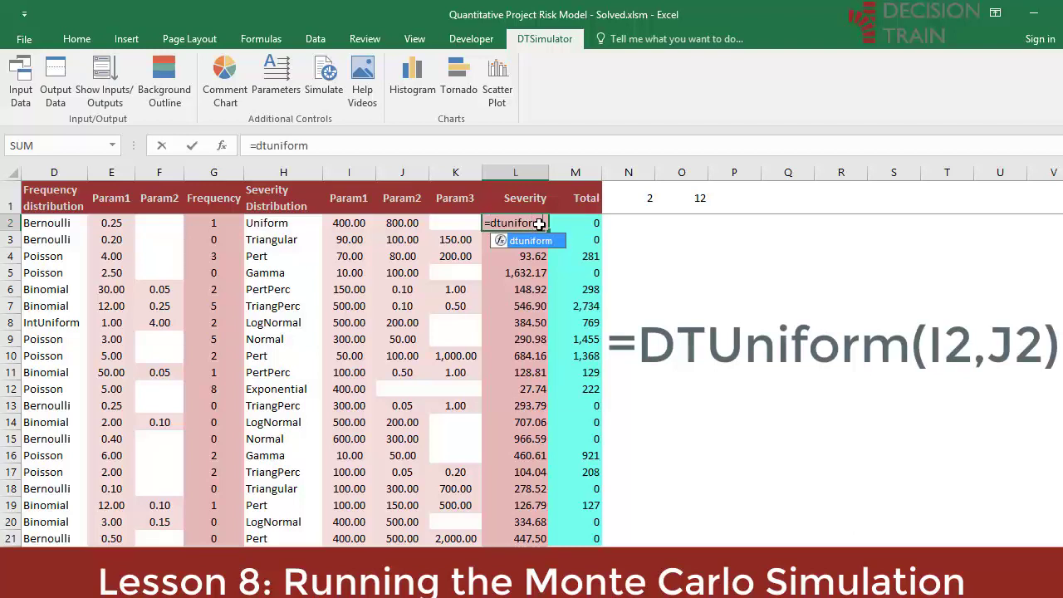
click(343, 223)
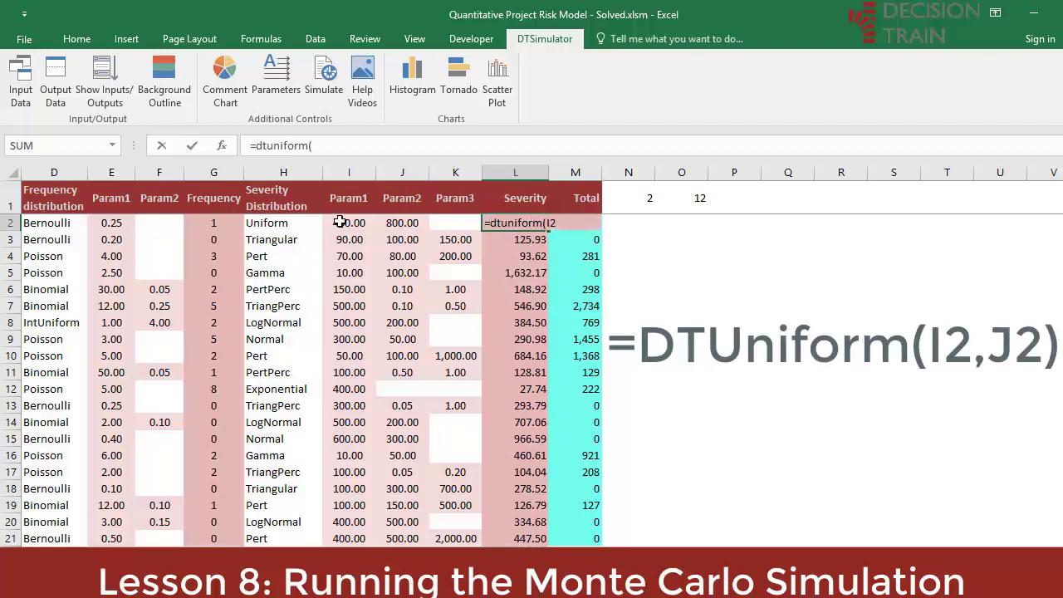
text(,)
click(404, 222)
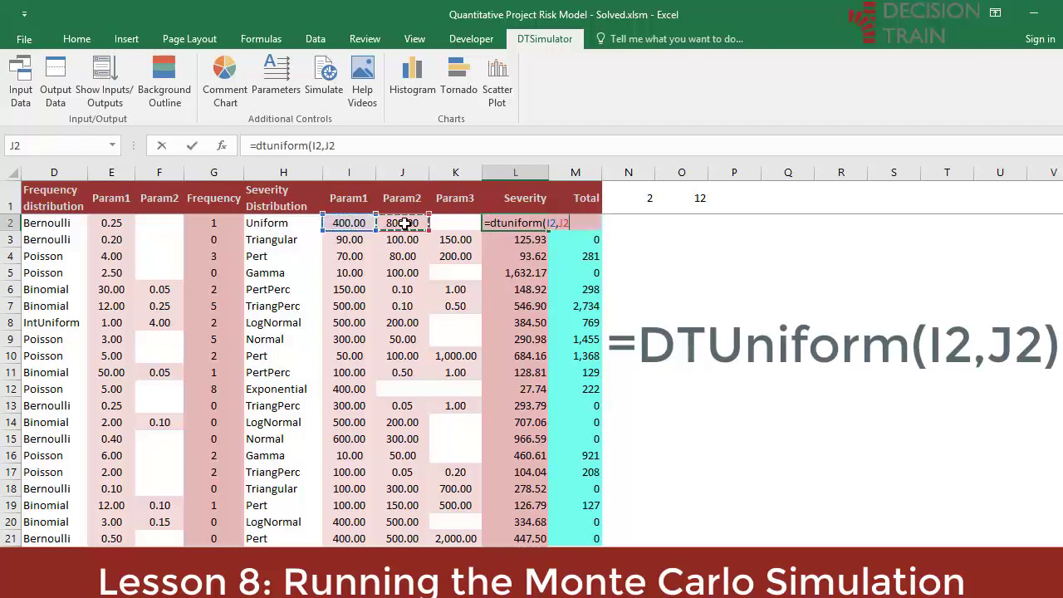
text())
key(ctrl+Return)
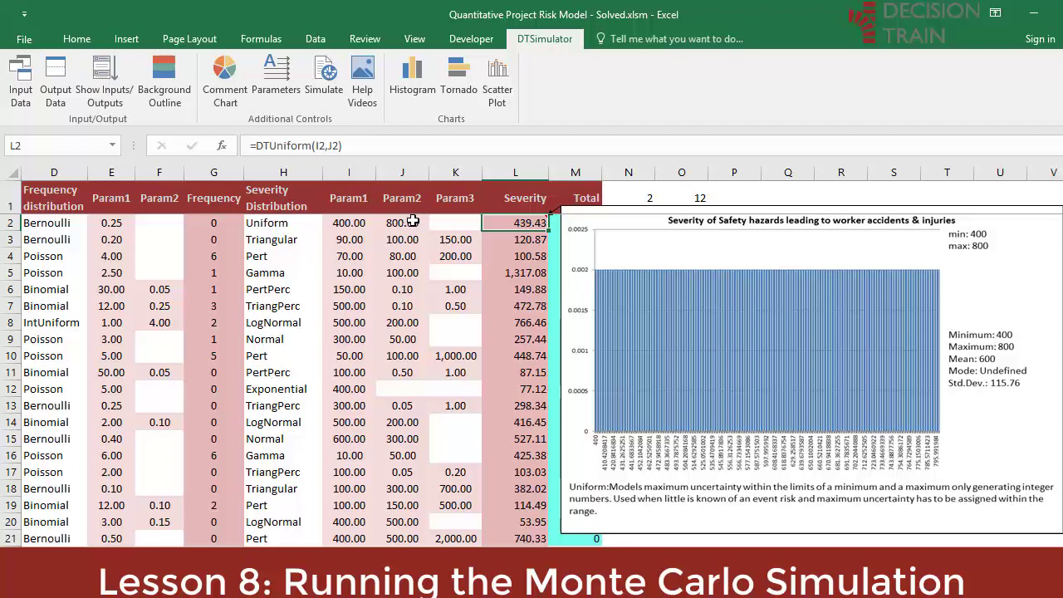
Inspect the L3 and G4 formulas and recalculate with Calculate Now.
click(528, 242)
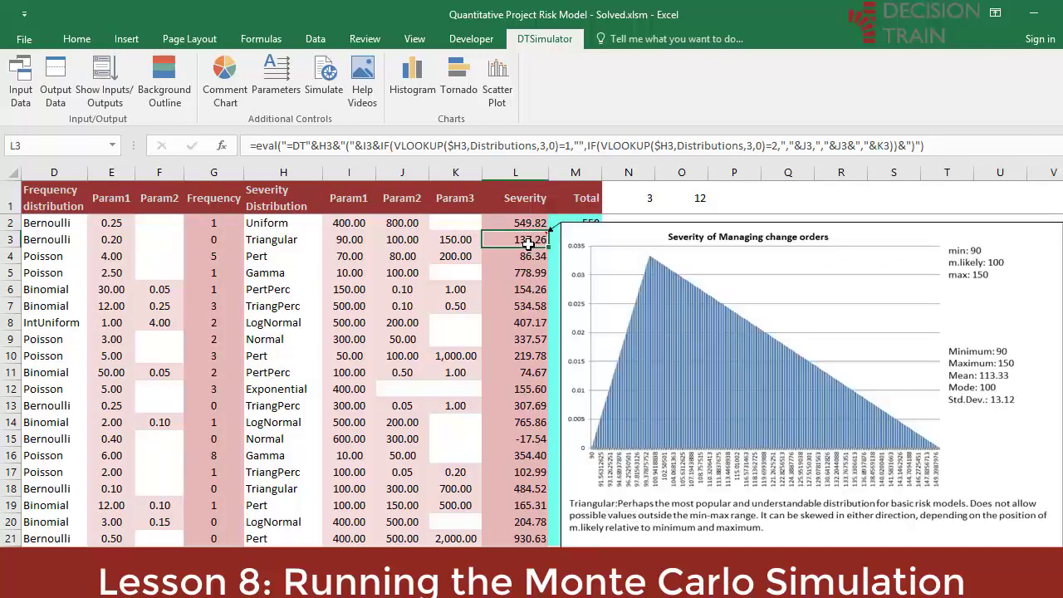
click(214, 258)
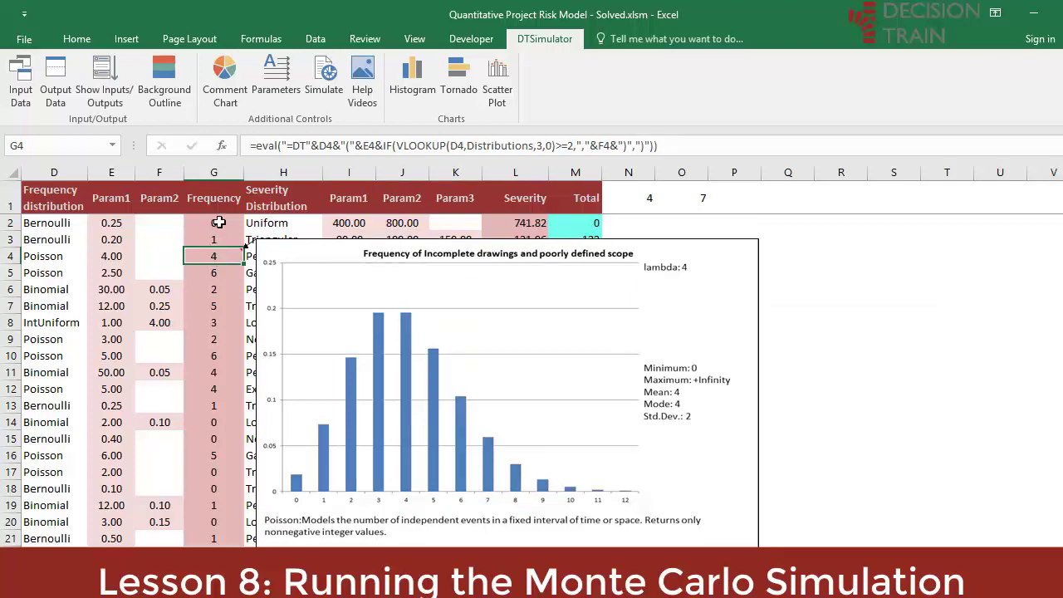
click(265, 39)
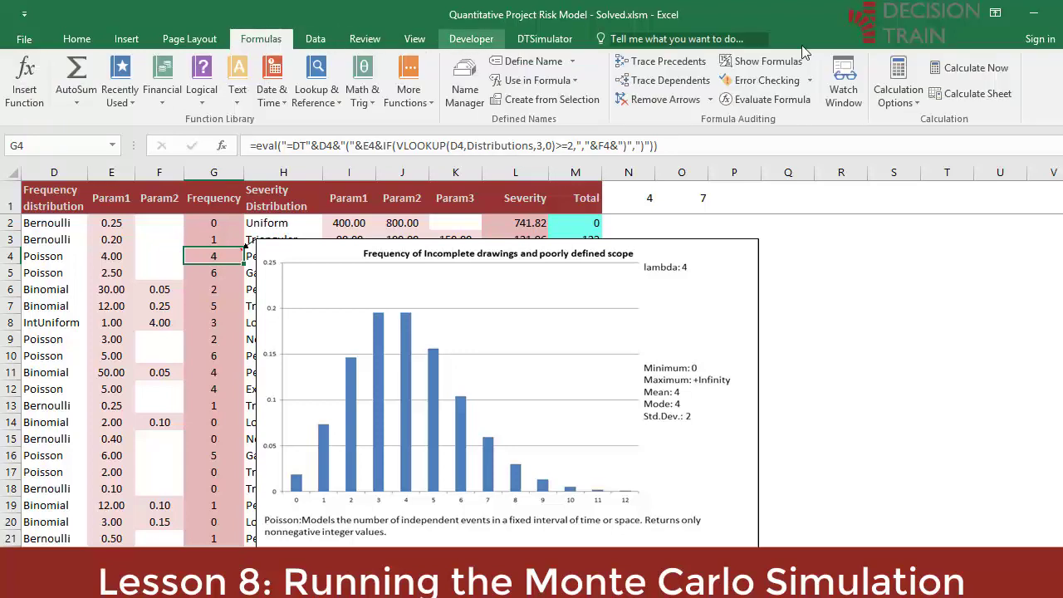
click(988, 66)
click(989, 67)
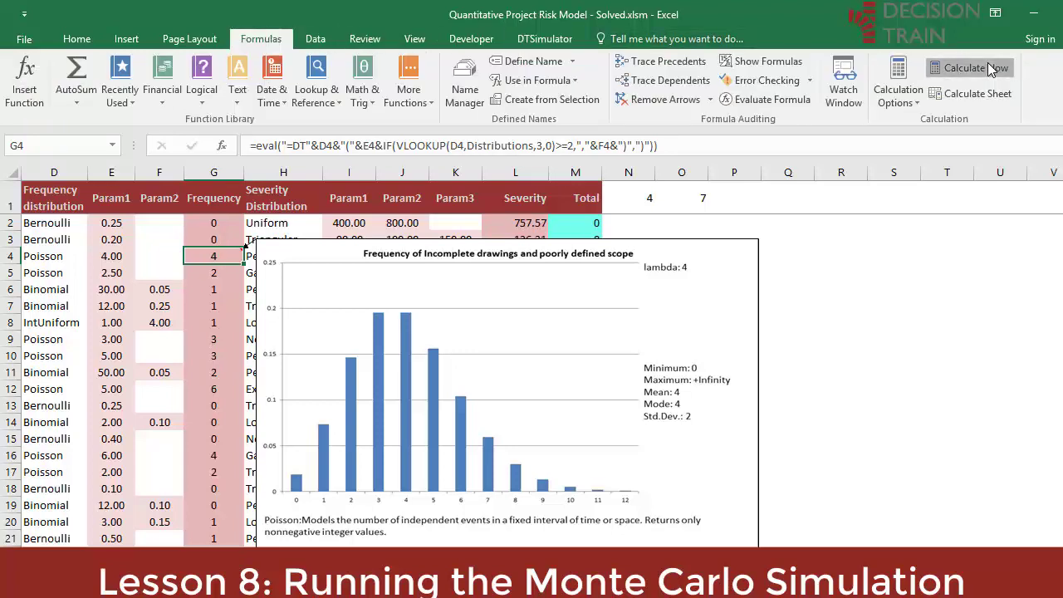
click(988, 65)
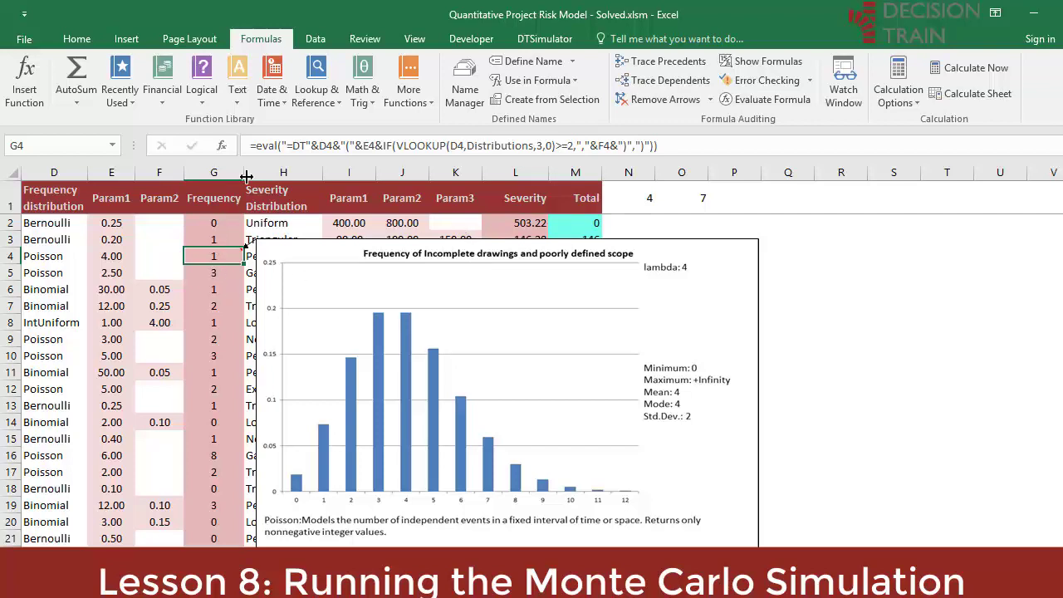
Review the G4 frequency formula and G2's DTBernoulli formula without changing them.
click(258, 143)
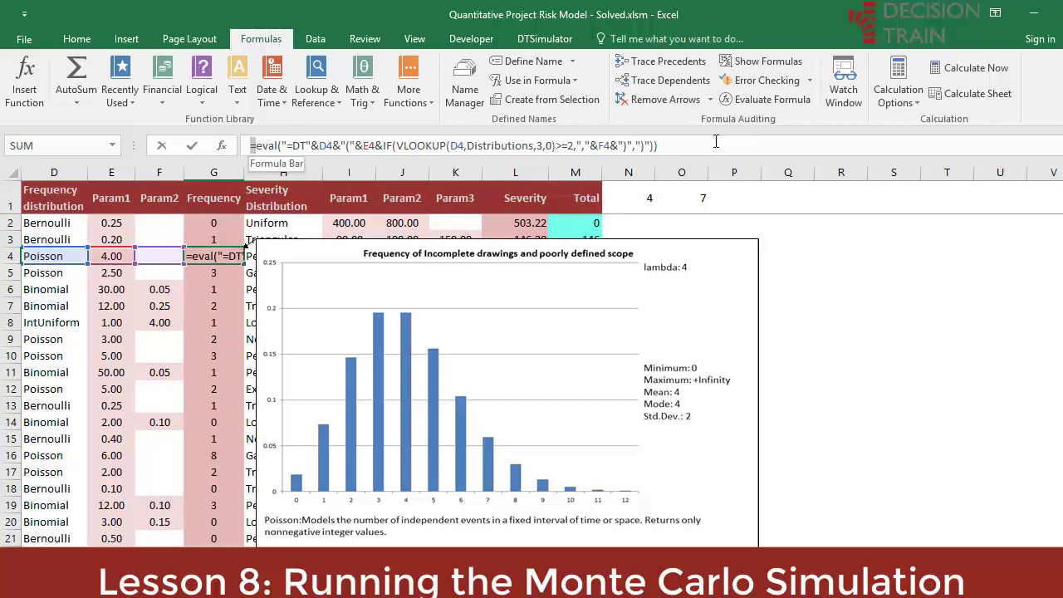
key(ctrl+a)
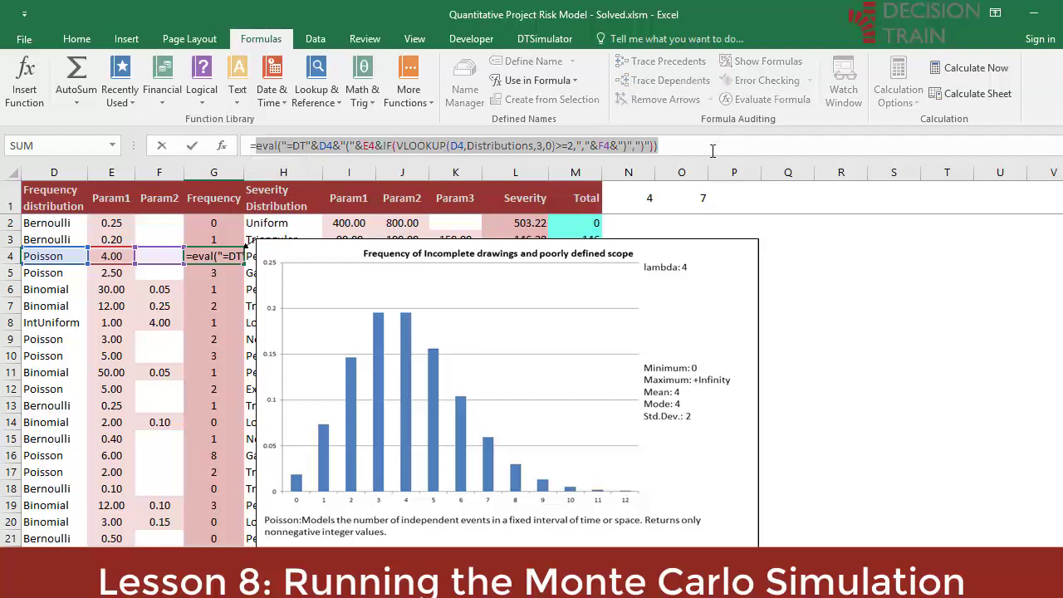
key(Escape)
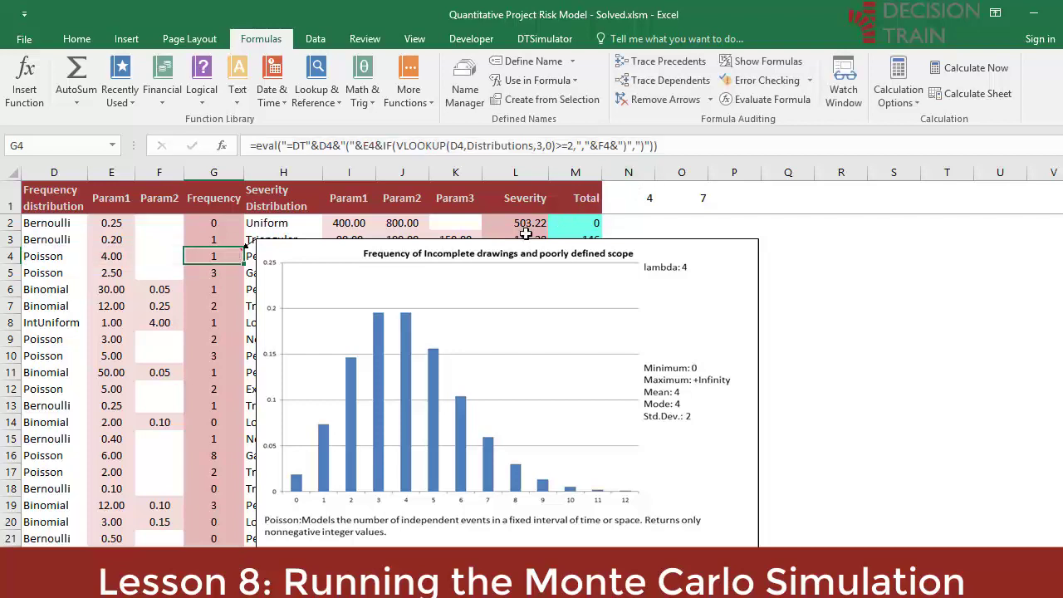
click(218, 223)
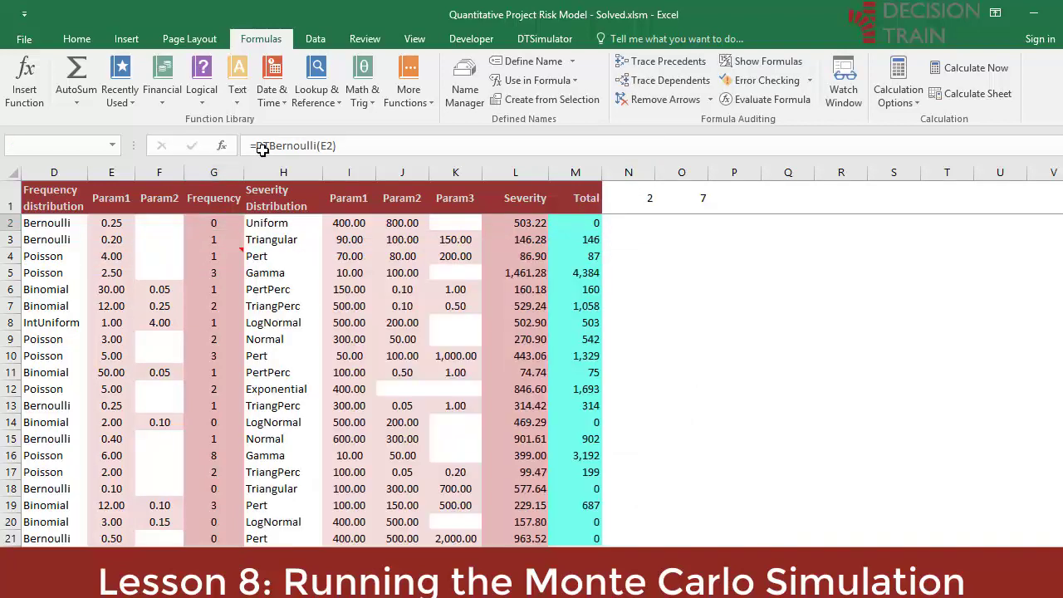
click(438, 146)
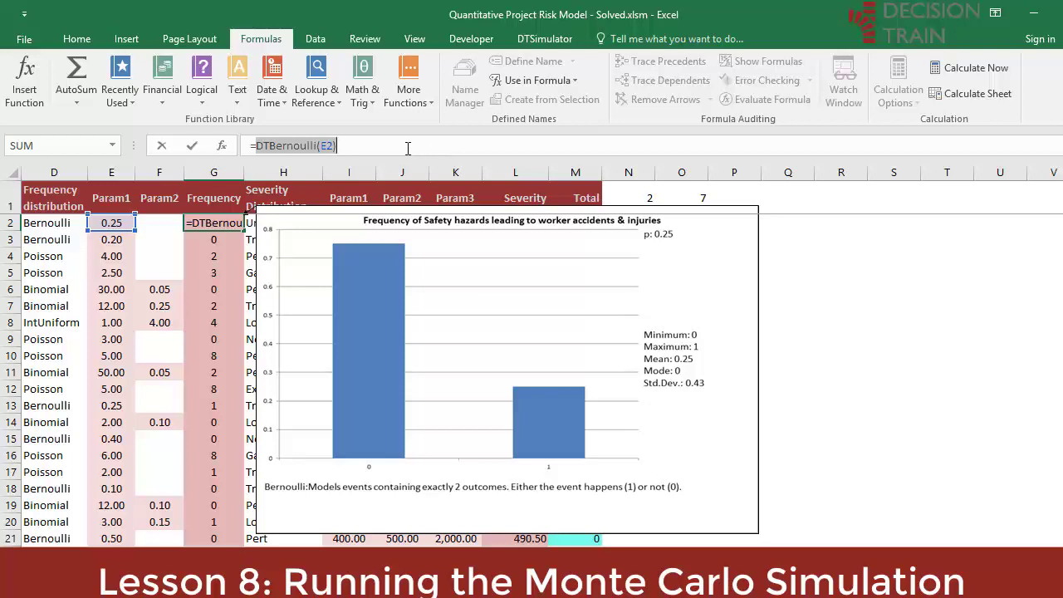
key(ctrl+Return)
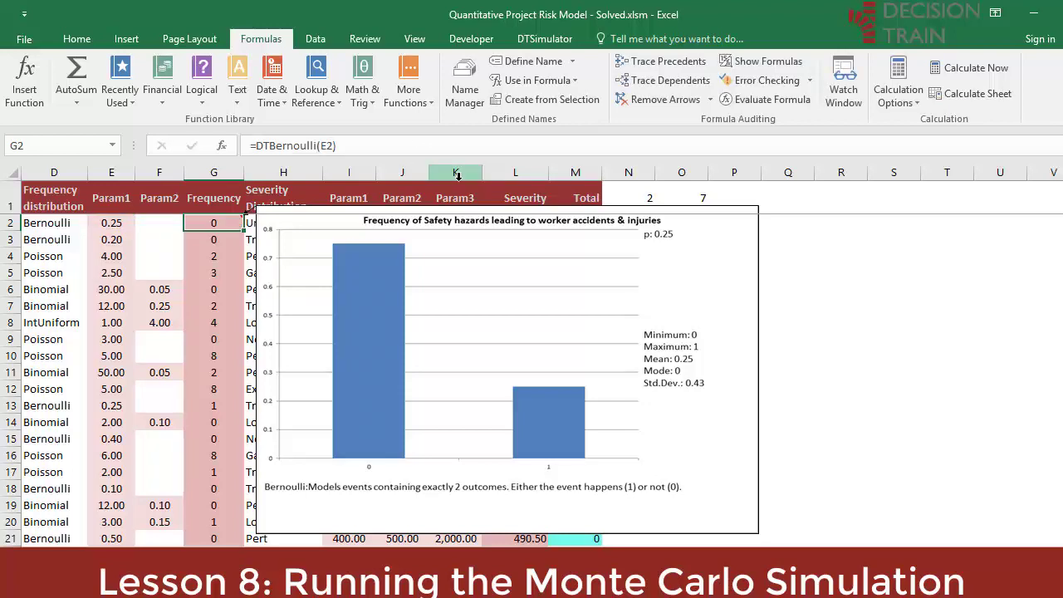
Open the Total formula =G2*L2 in M2.
click(524, 196)
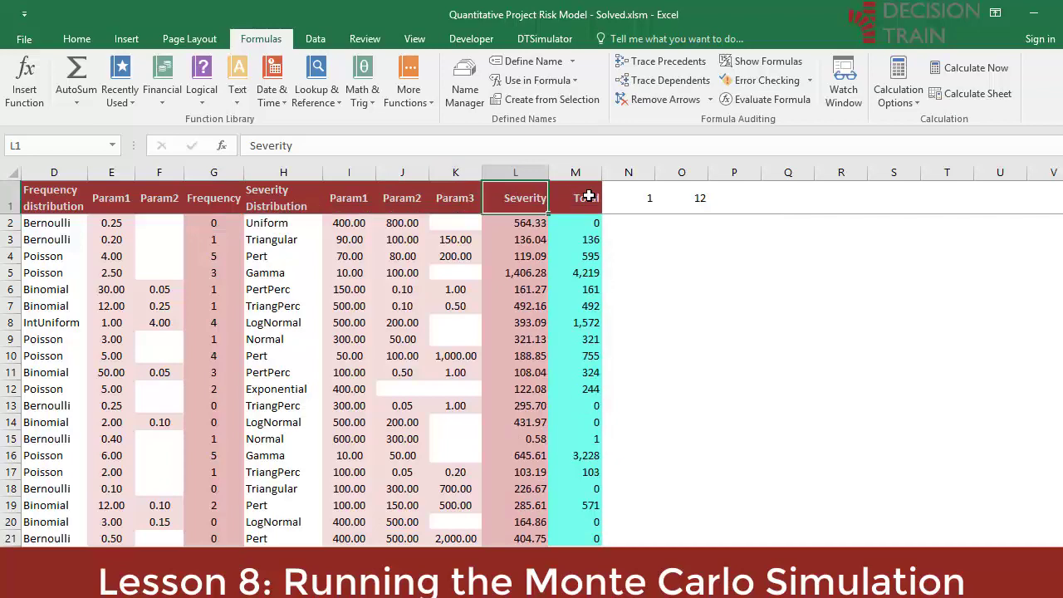
key(Down)
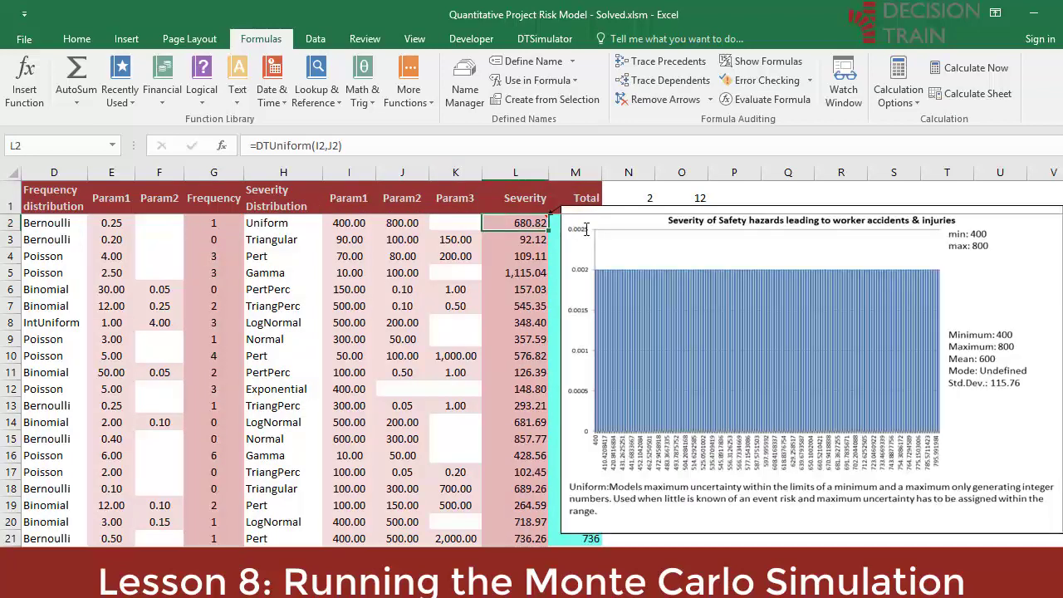
key(Right)
key(F2)
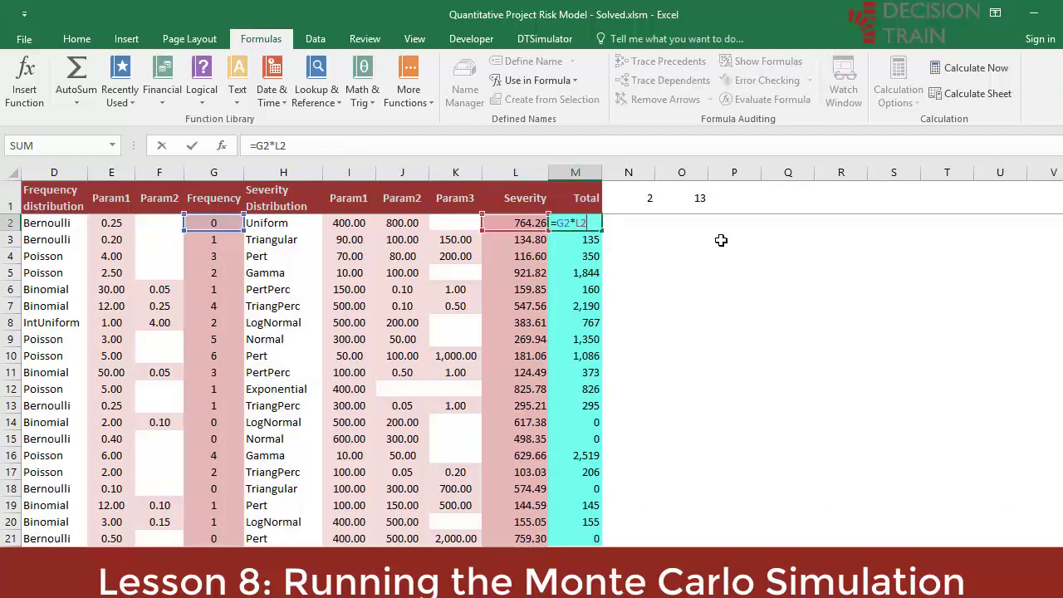
Leave M2 unchanged and re-sample all values with Calculate Now fourteen times.
key(Escape)
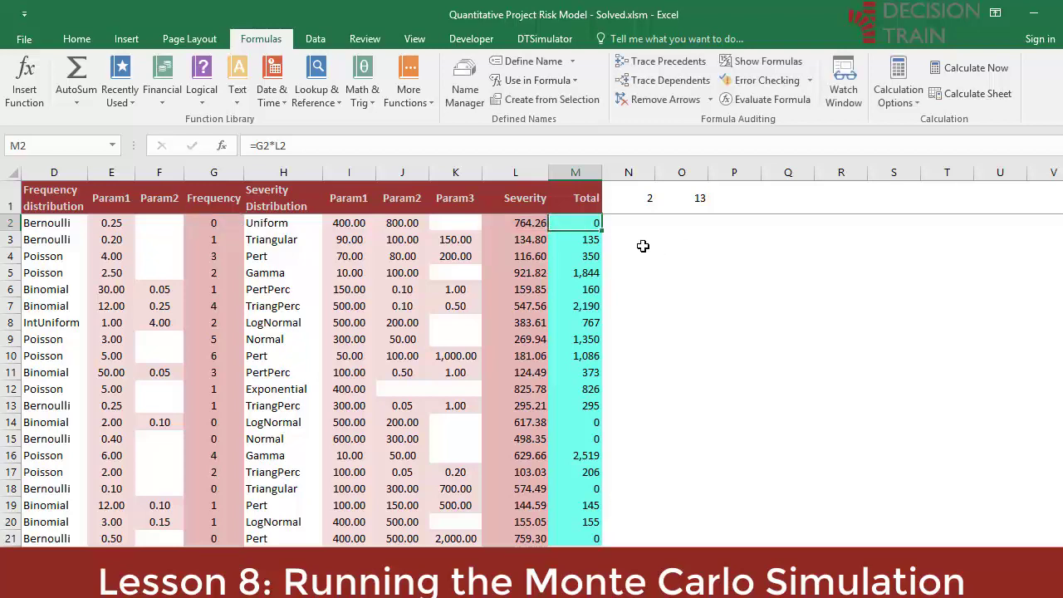
click(982, 70)
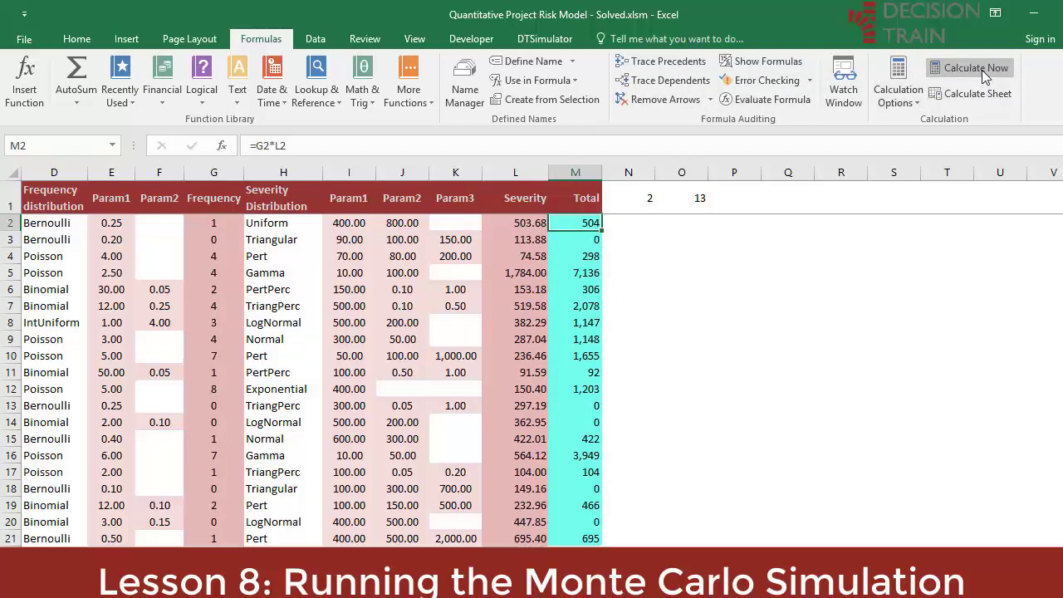
click(982, 70)
click(981, 70)
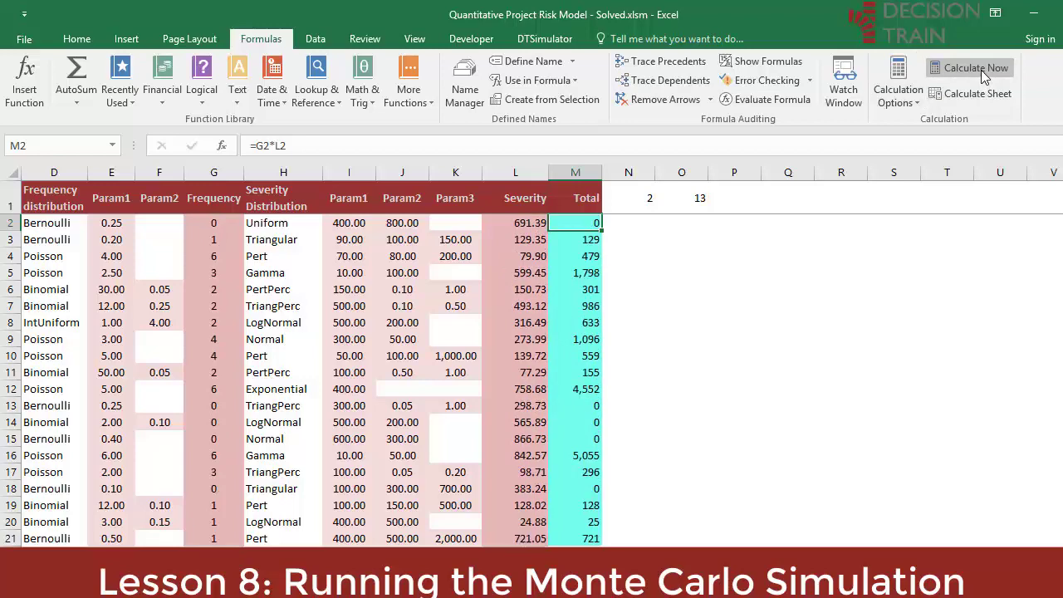
click(981, 70)
click(981, 70)
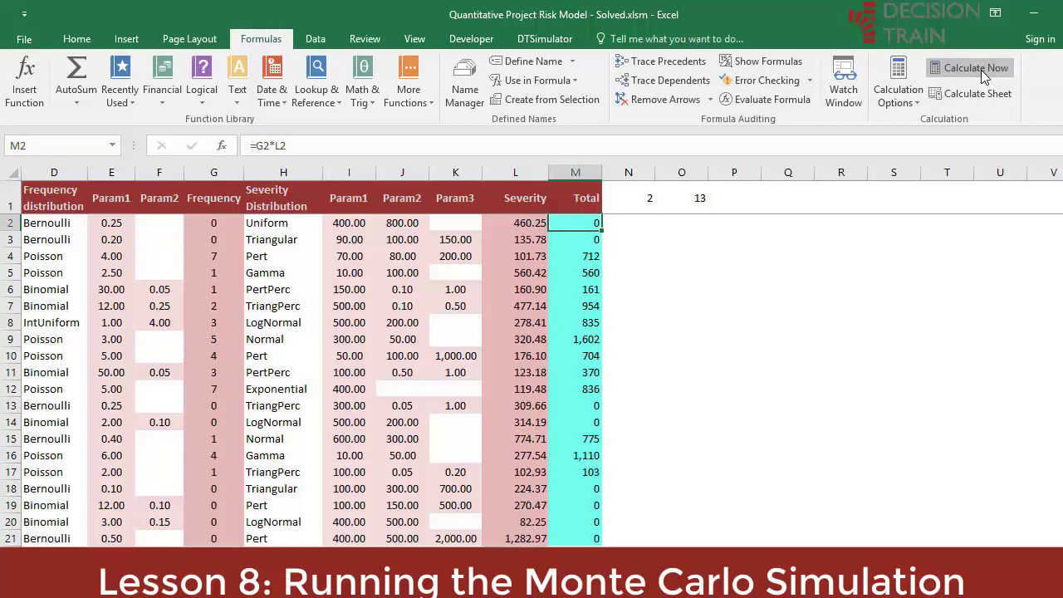
click(981, 70)
click(981, 70)
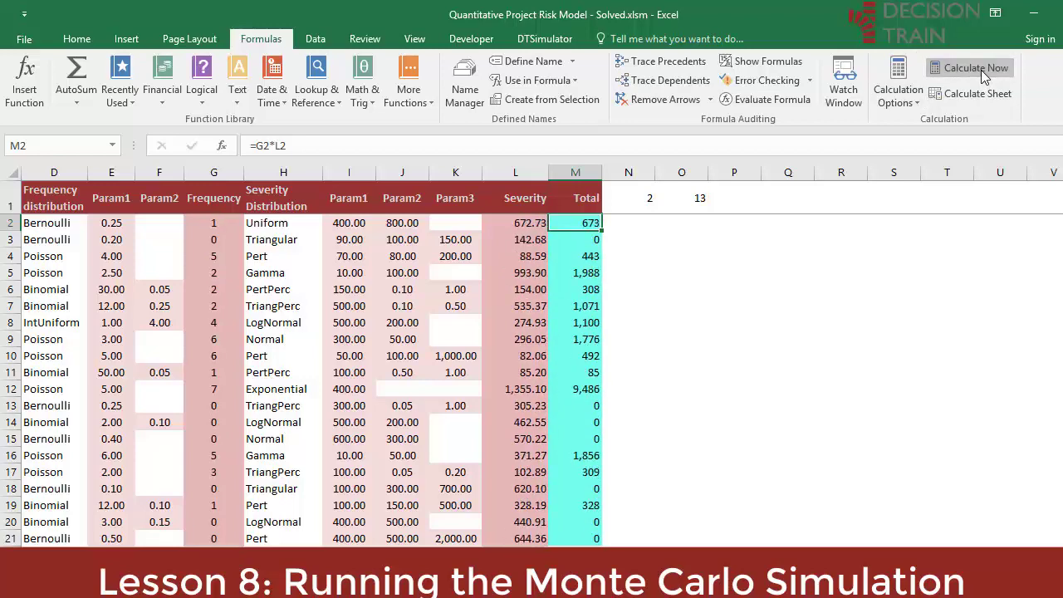
click(981, 70)
click(981, 70)
click(981, 70)
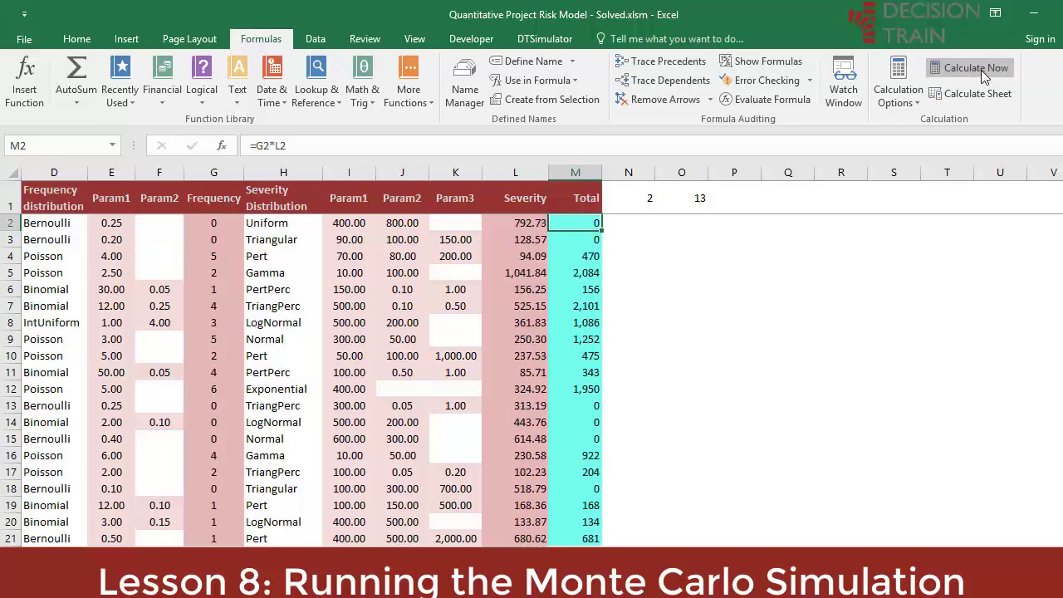
click(981, 70)
click(981, 70)
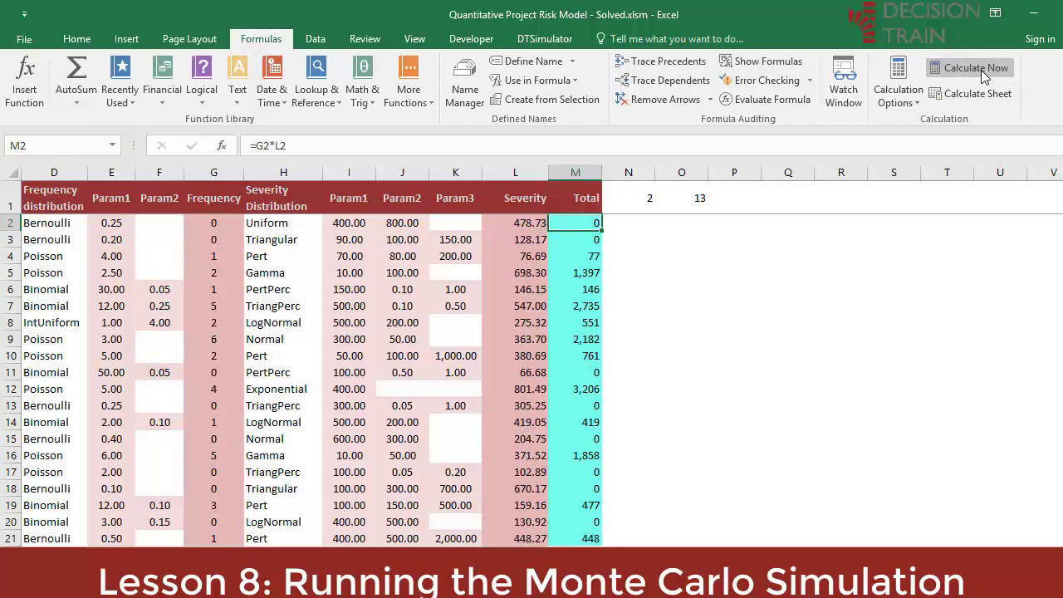
click(981, 69)
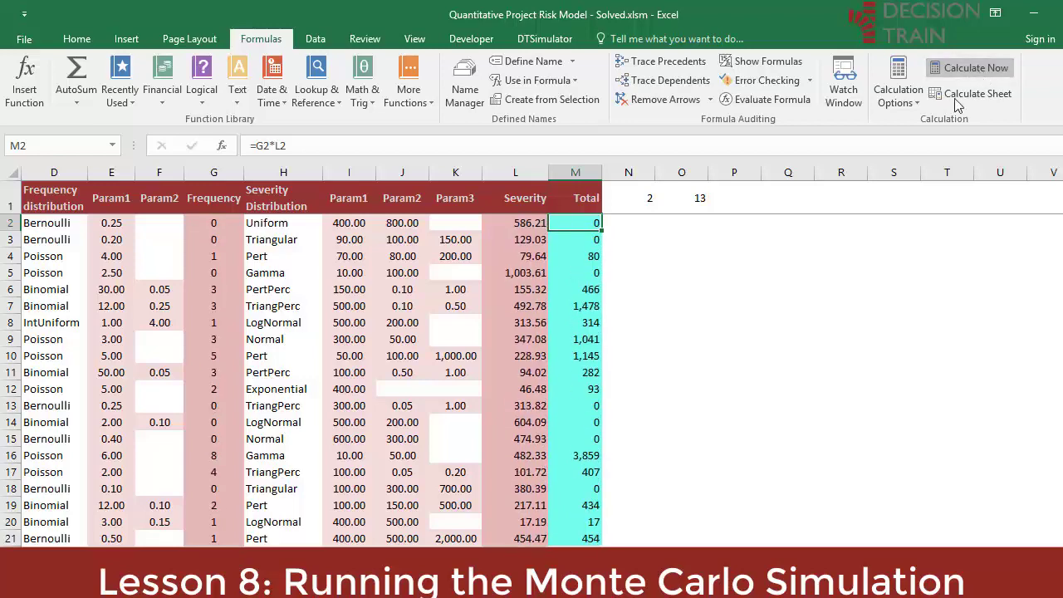
click(981, 70)
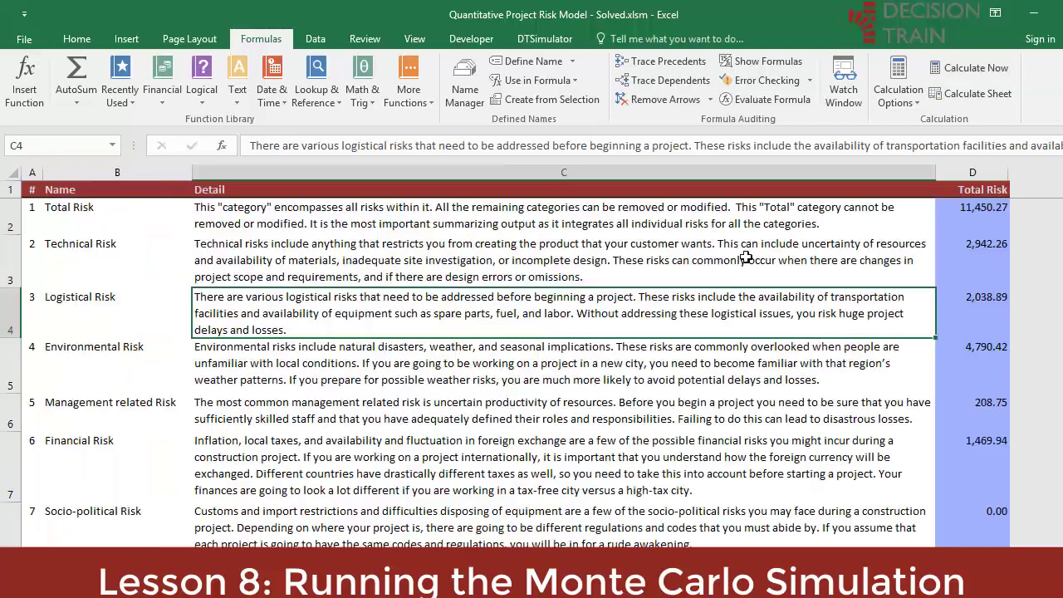
Check the Total Risk formula in D2 and recalculate the model twice.
click(1002, 213)
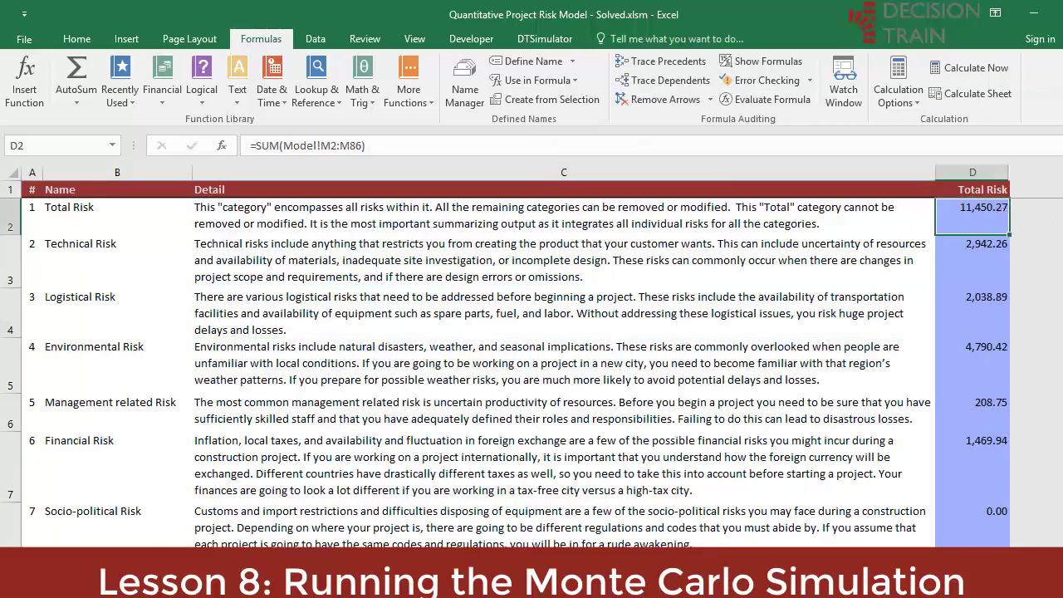
key(F2)
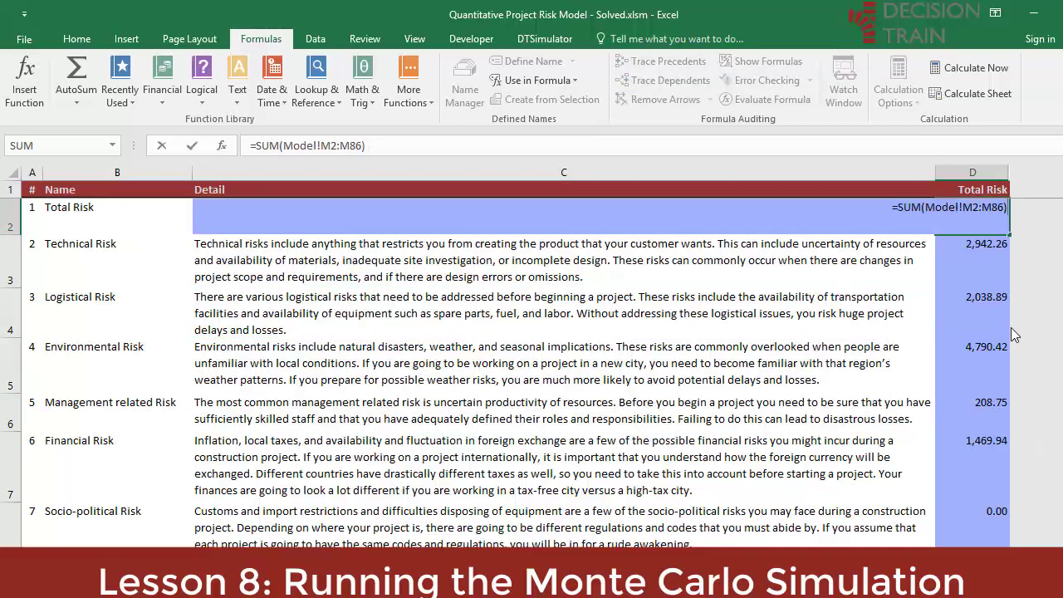
key(Escape)
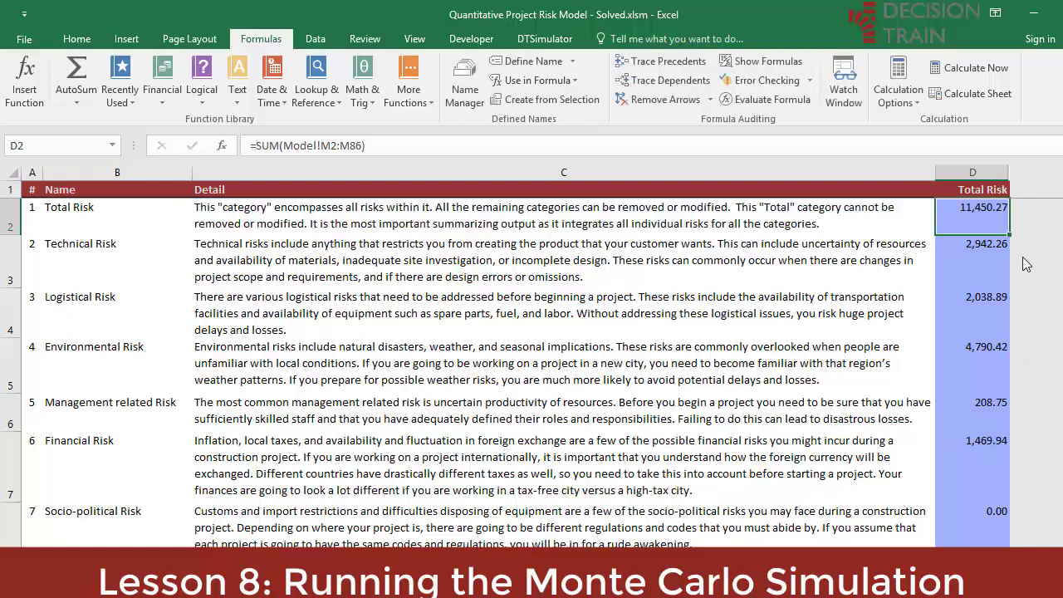
click(963, 60)
click(963, 60)
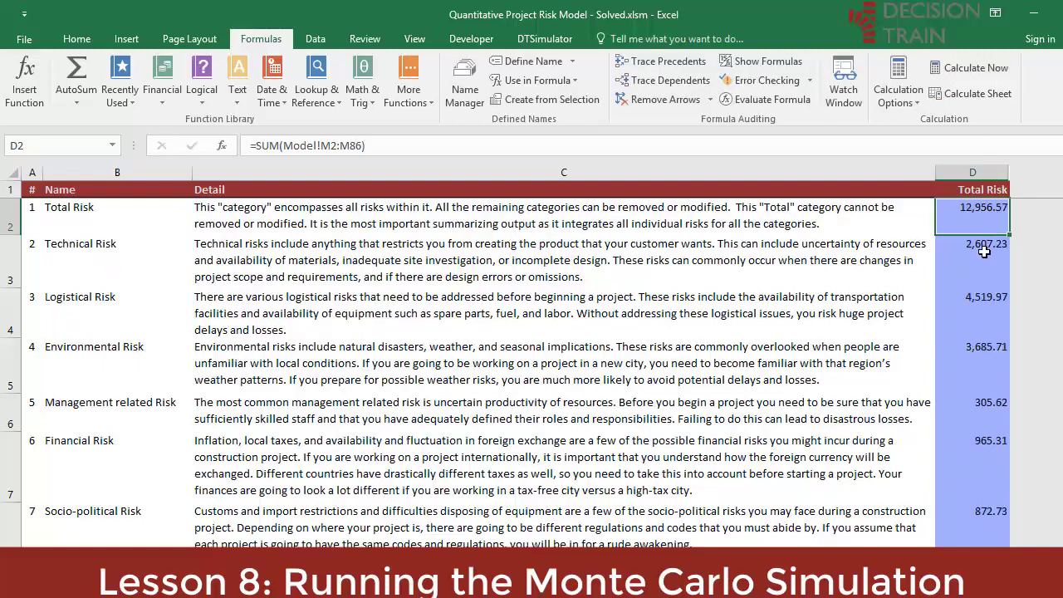
Select the risk categories and inspect the Technical Risk SUMIF formula in D3.
drag(110, 260, 931, 541)
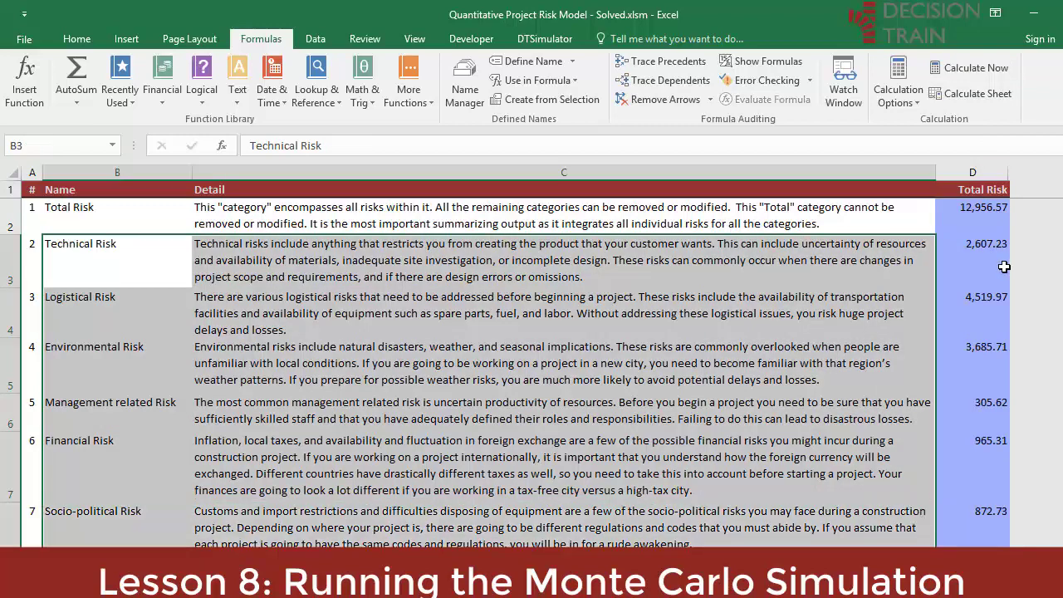
click(990, 255)
double_click(990, 255)
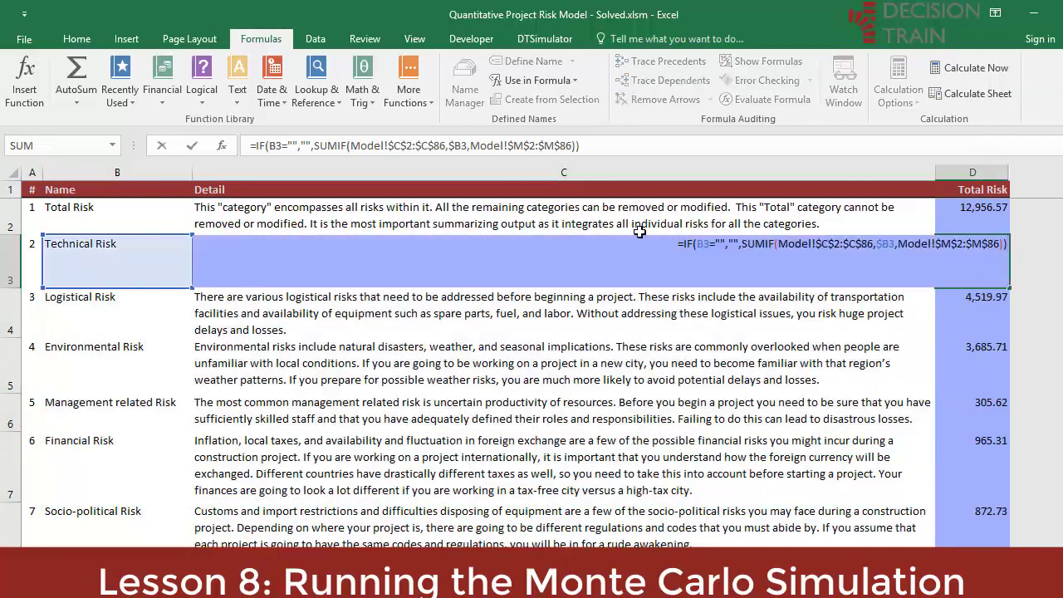
key(Escape)
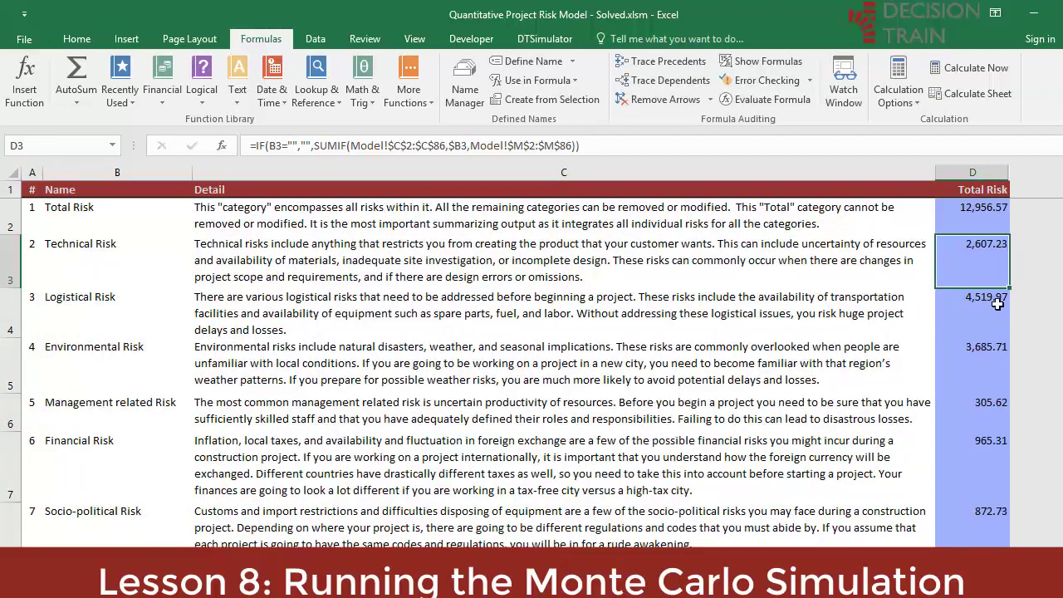
Inspect the Logistical Risk formula in D4, then jump from D2 to Model!M2:M86.
click(967, 305)
double_click(967, 306)
key(Escape)
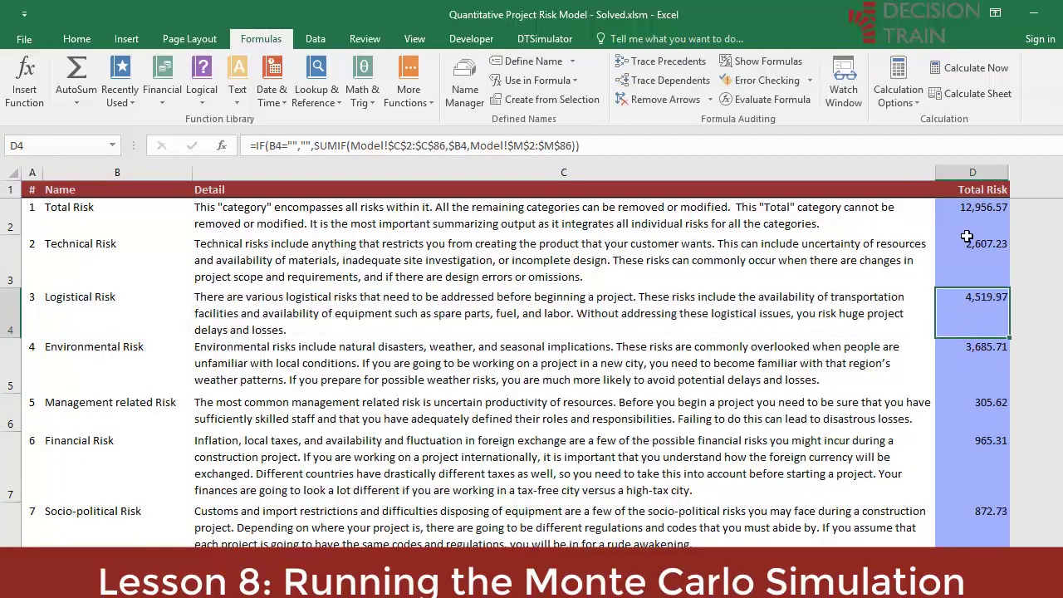
click(980, 217)
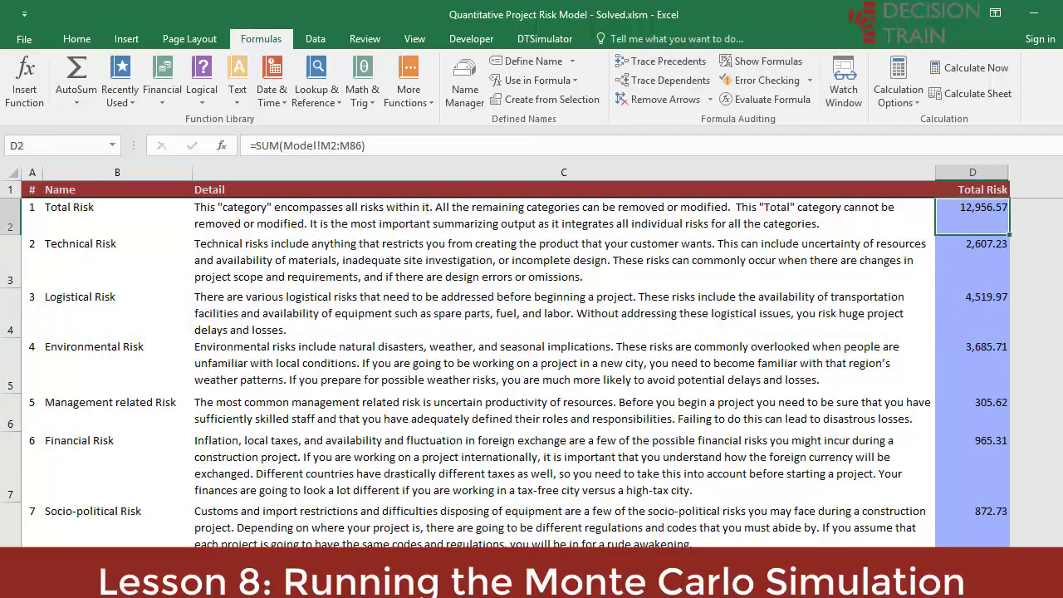
key(ctrl+bracketleft)
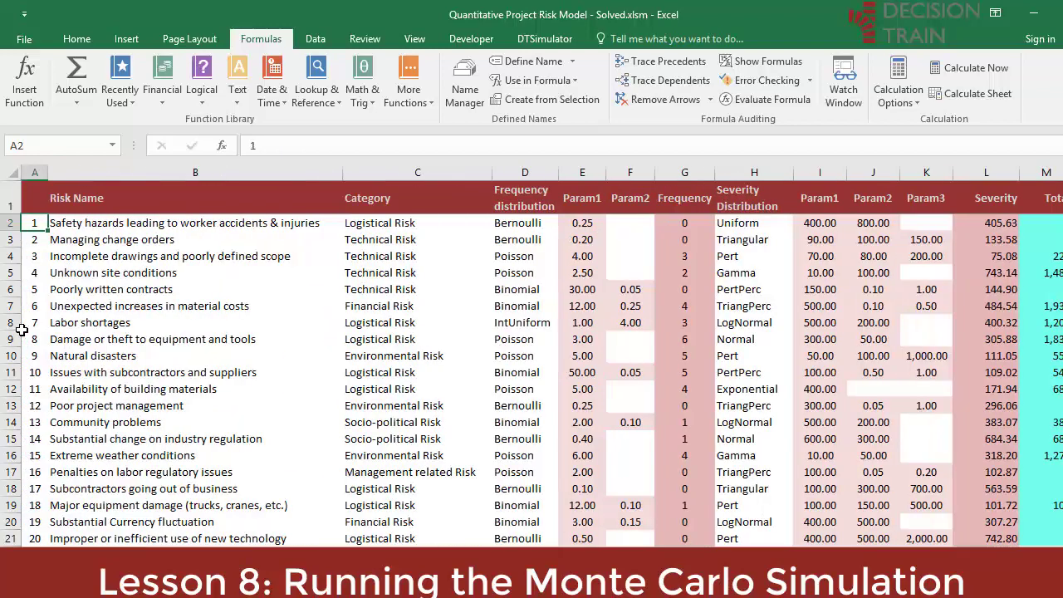
Select the Unknown site conditions, Poor project management and Extreme weather rows, then deselect.
click(10, 272)
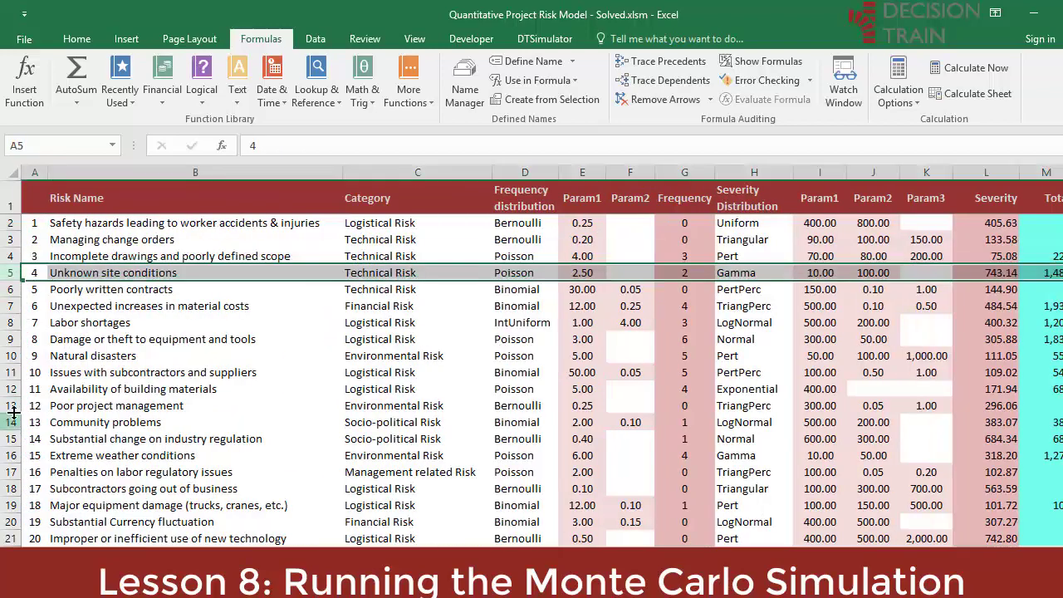
ctrl+click(10, 405)
ctrl+click(12, 455)
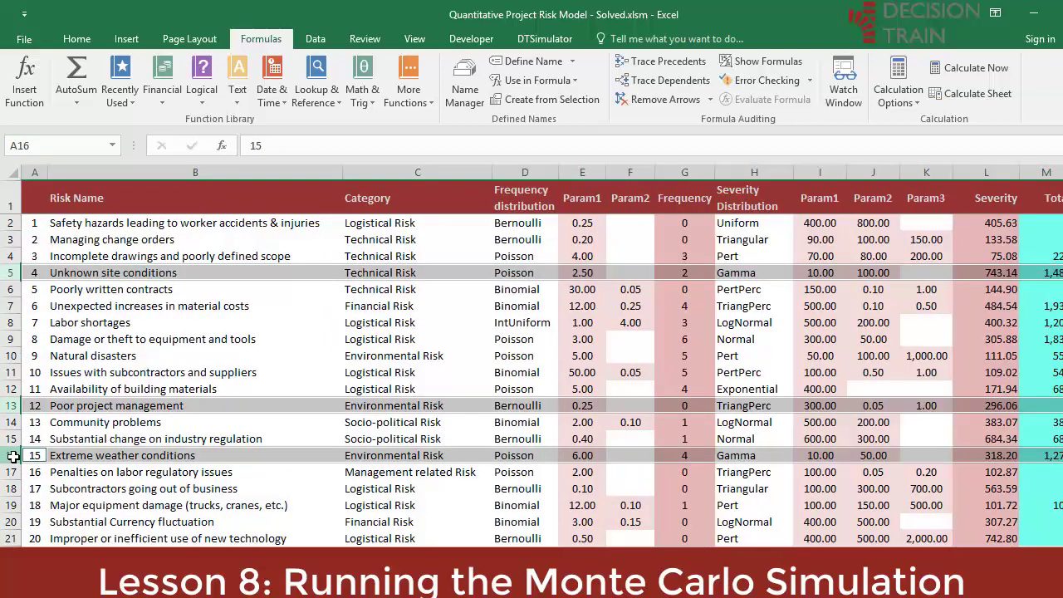
click(127, 295)
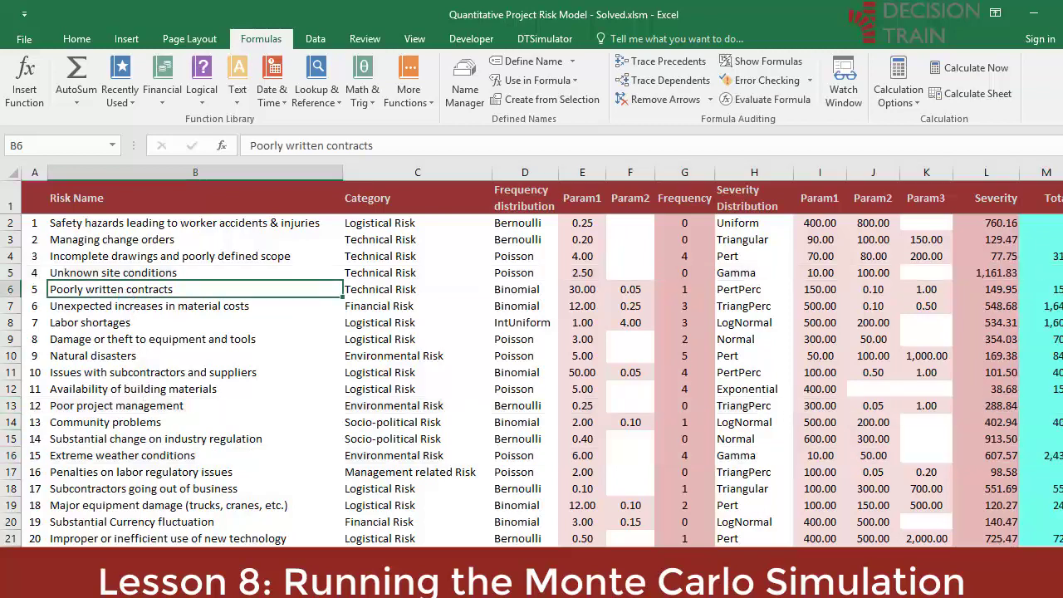
Change DTSimulator's iterations from 10000 to 1000 and submit without running.
click(544, 40)
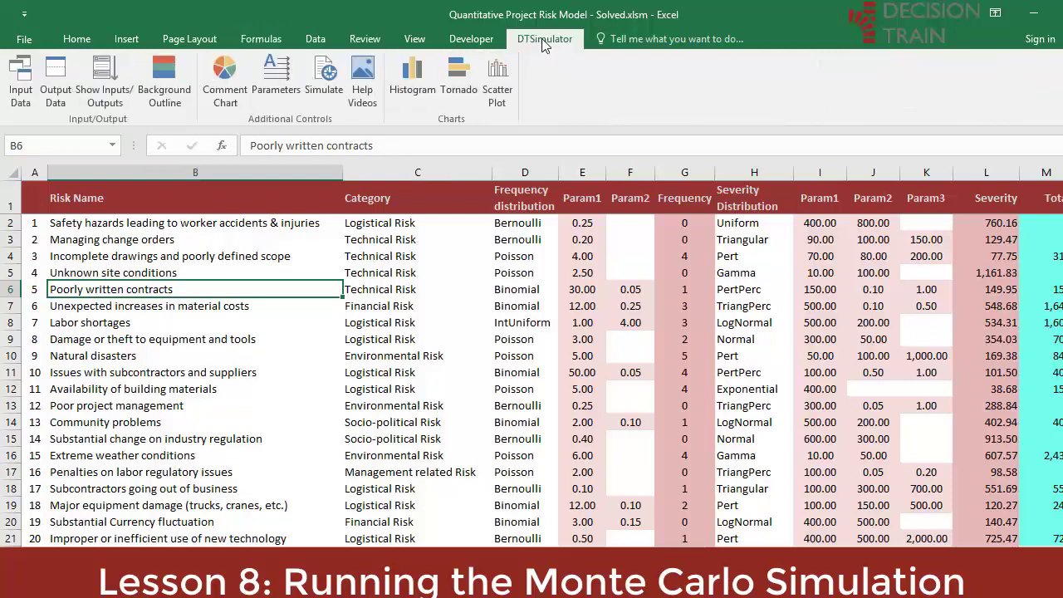
click(291, 97)
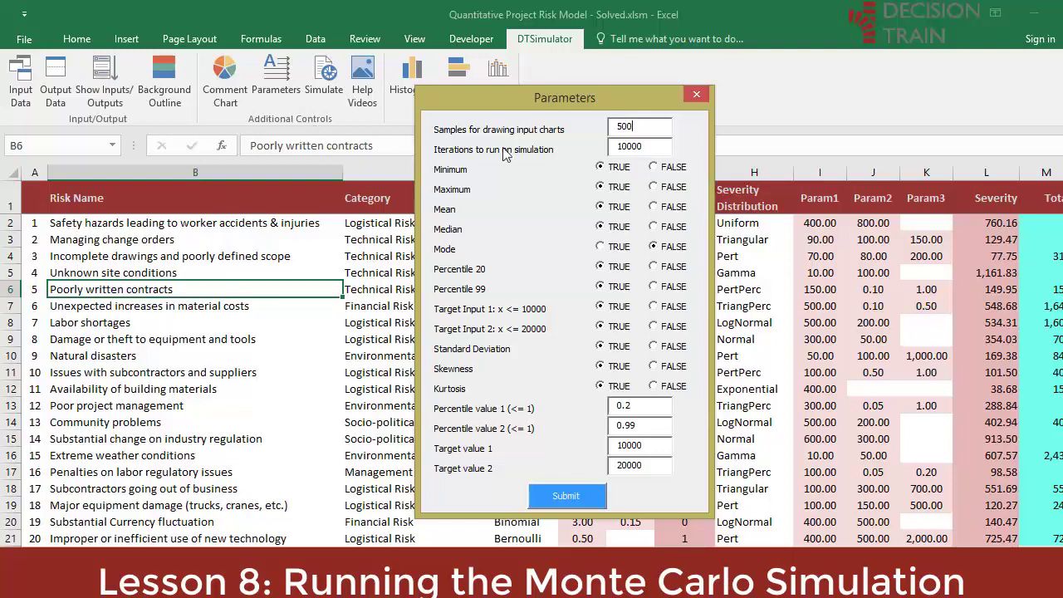
drag(664, 146, 432, 147)
text(1000)
click(579, 498)
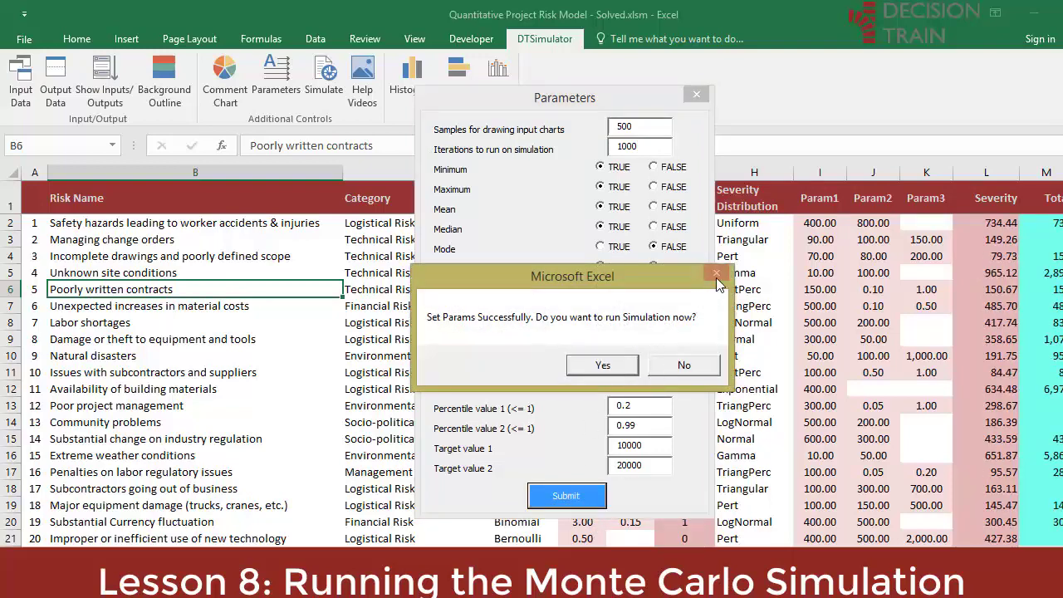
click(702, 370)
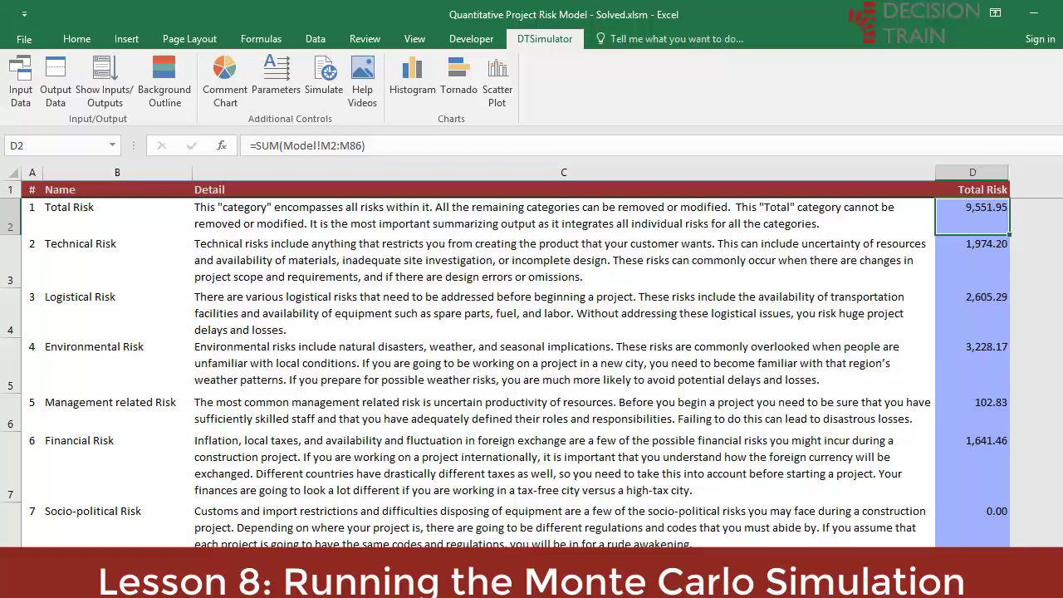
click(432, 90)
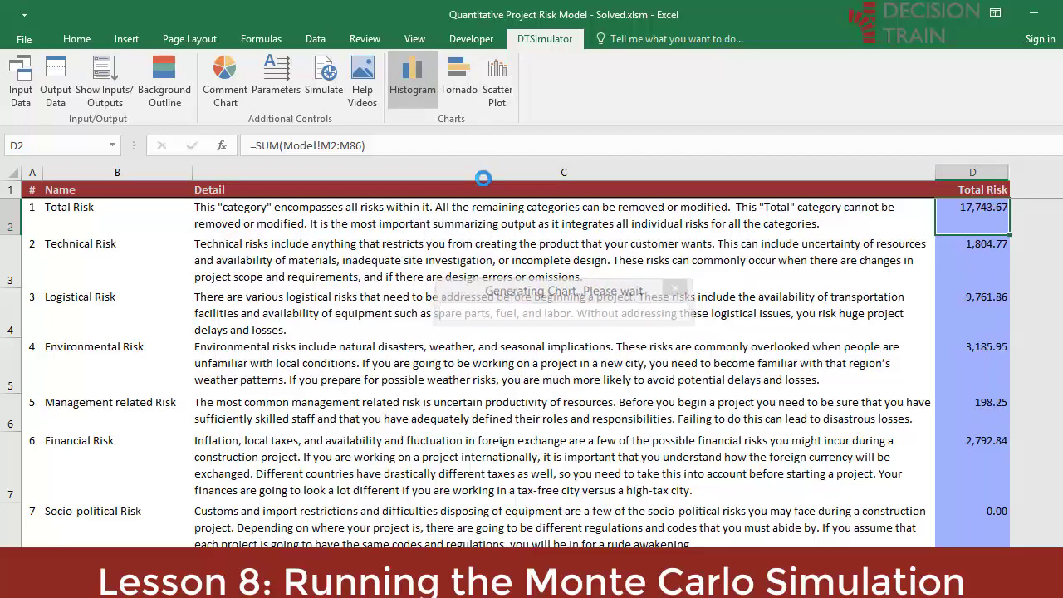
click(966, 154)
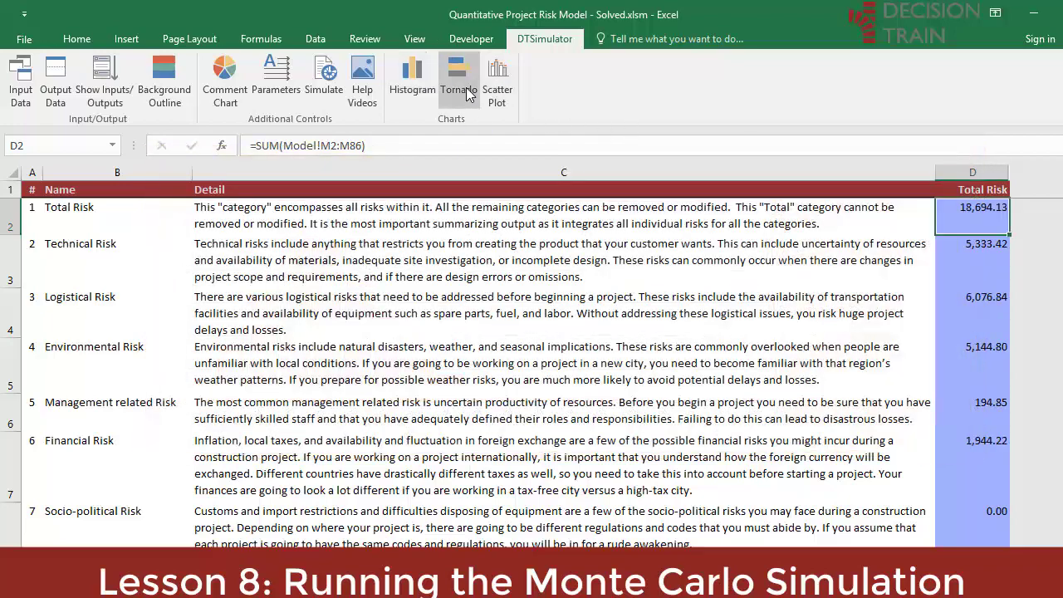
click(466, 85)
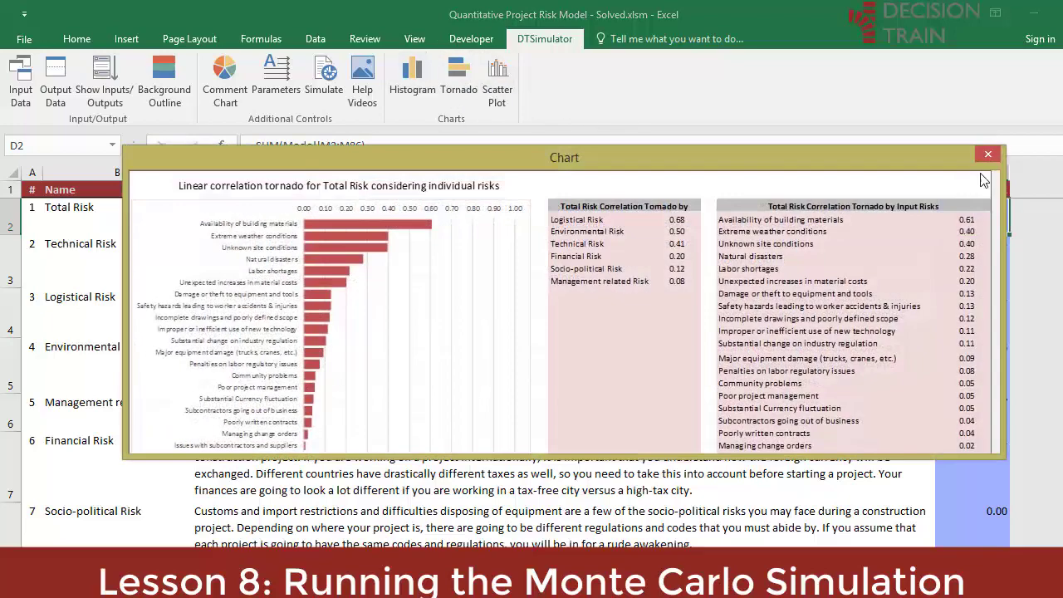
click(987, 153)
click(496, 83)
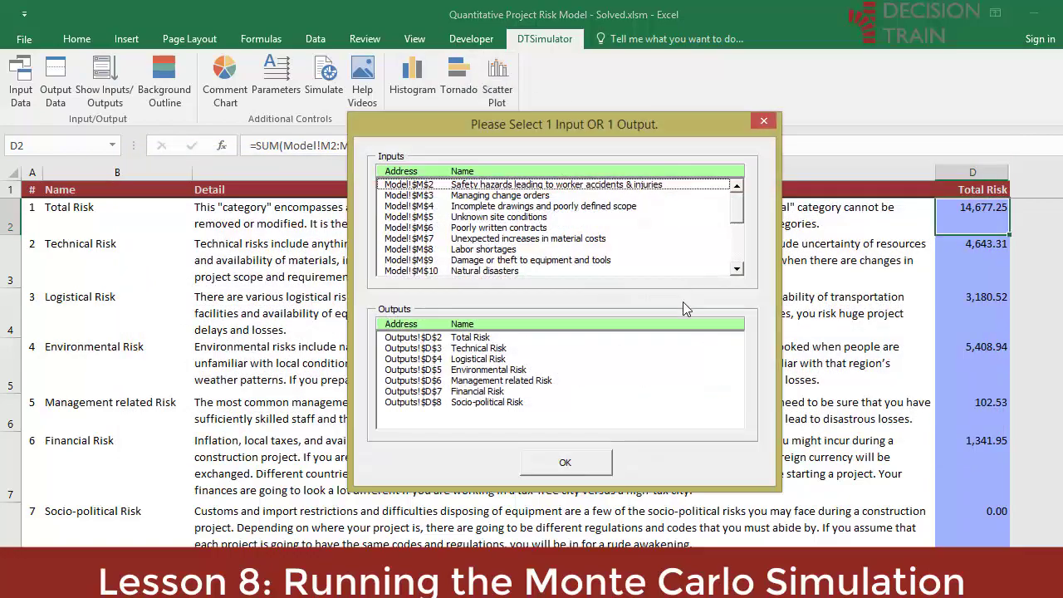
click(590, 370)
click(568, 467)
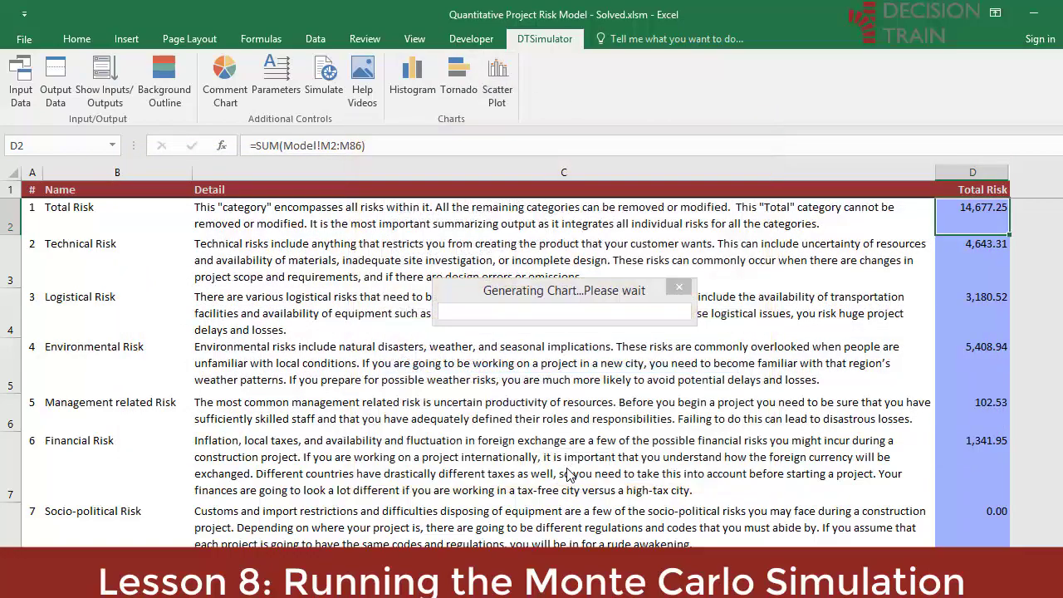
click(954, 155)
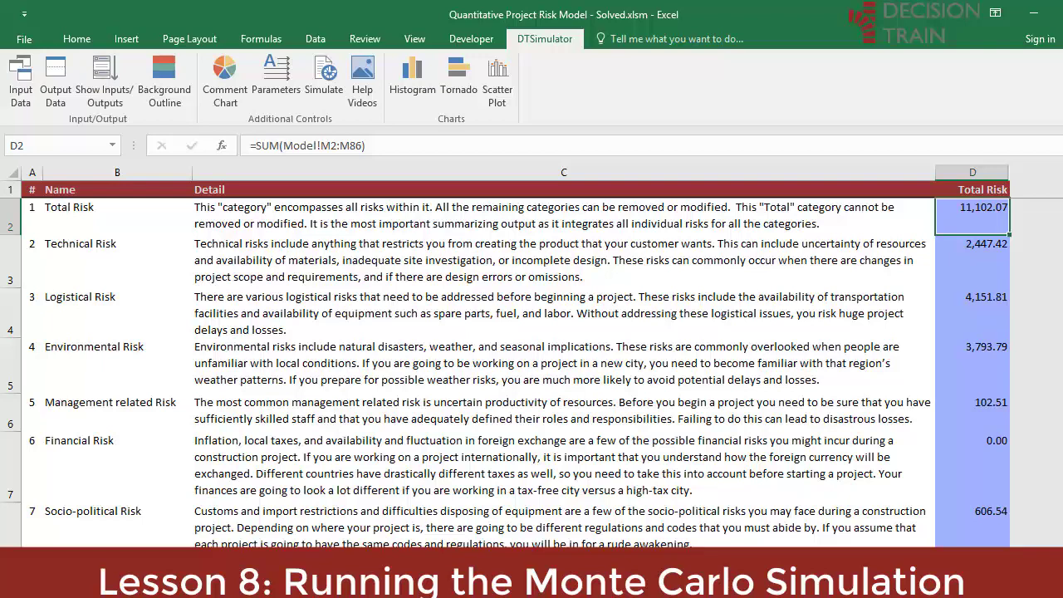
click(276, 89)
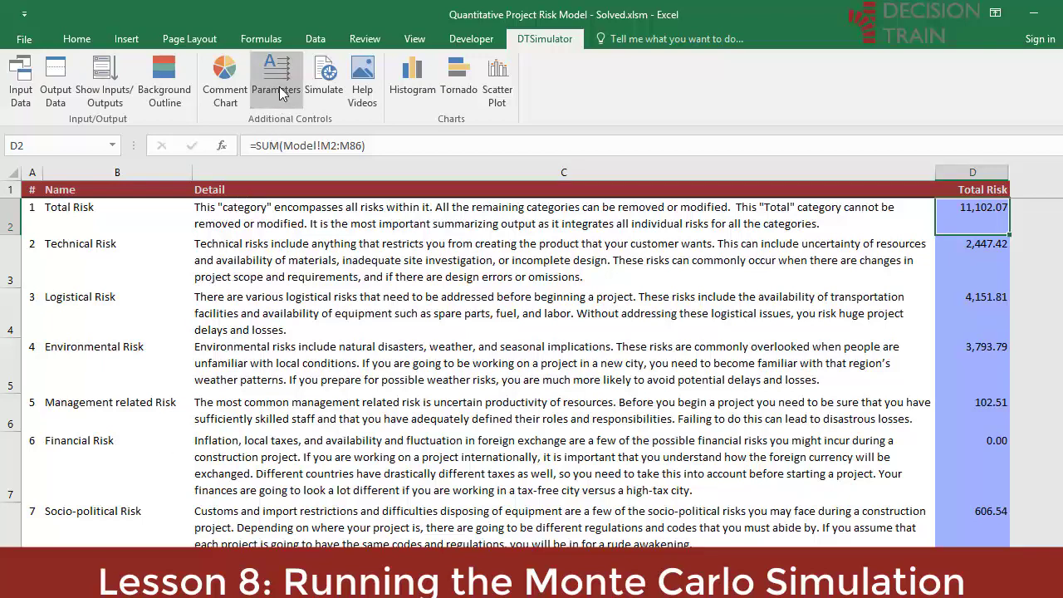
key(Tab)
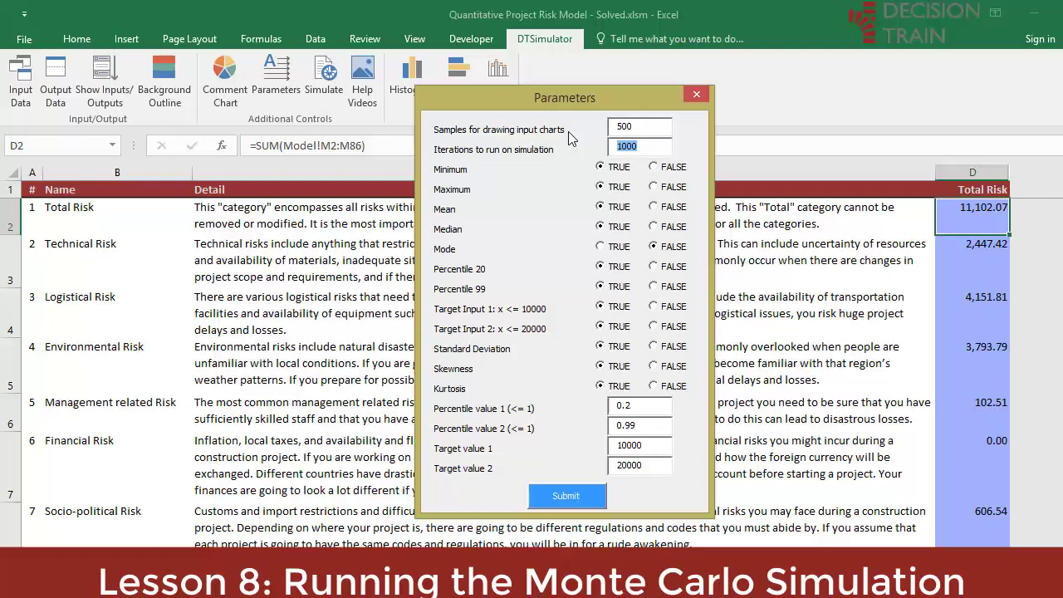
text(10000)
drag(638, 148, 452, 139)
text(1000)
double_click(644, 152)
text(50000)
key(ctrl+a)
click(696, 95)
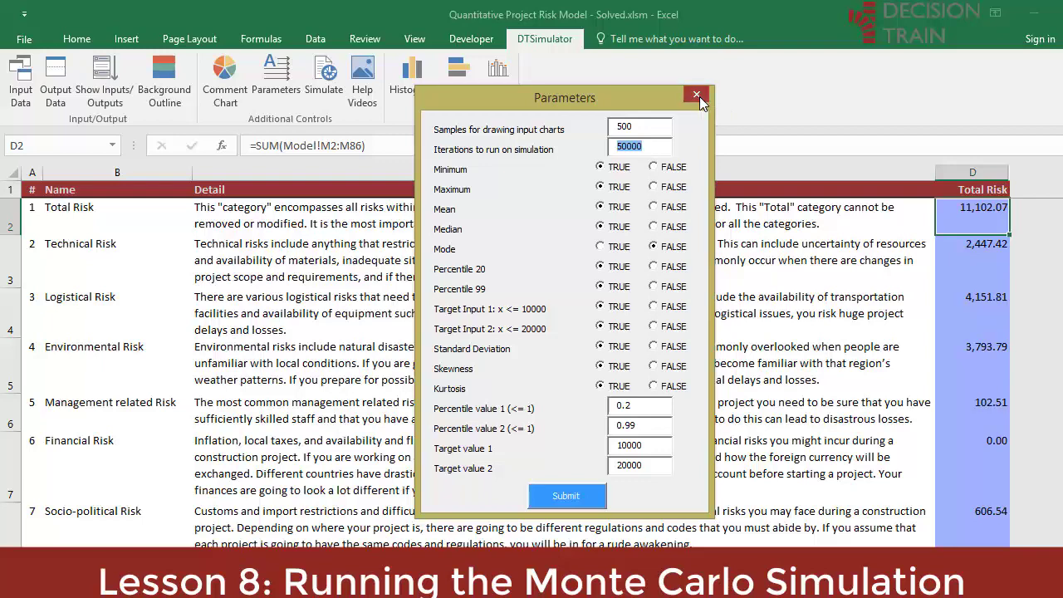